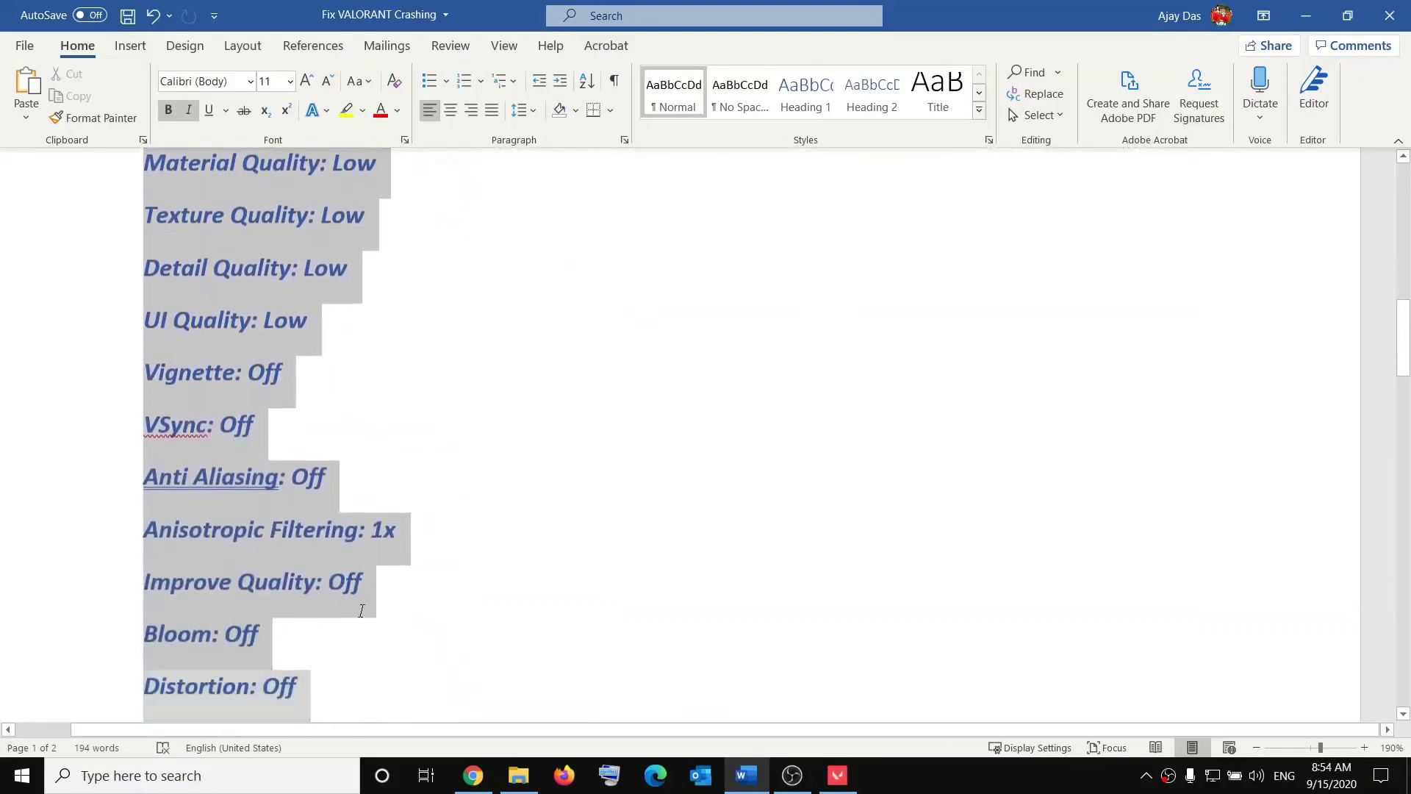
Set Multithreaded Rendering to Off under VALORANT's Video > Graphics Quality settings.
scroll(307, 475, "up", 1)
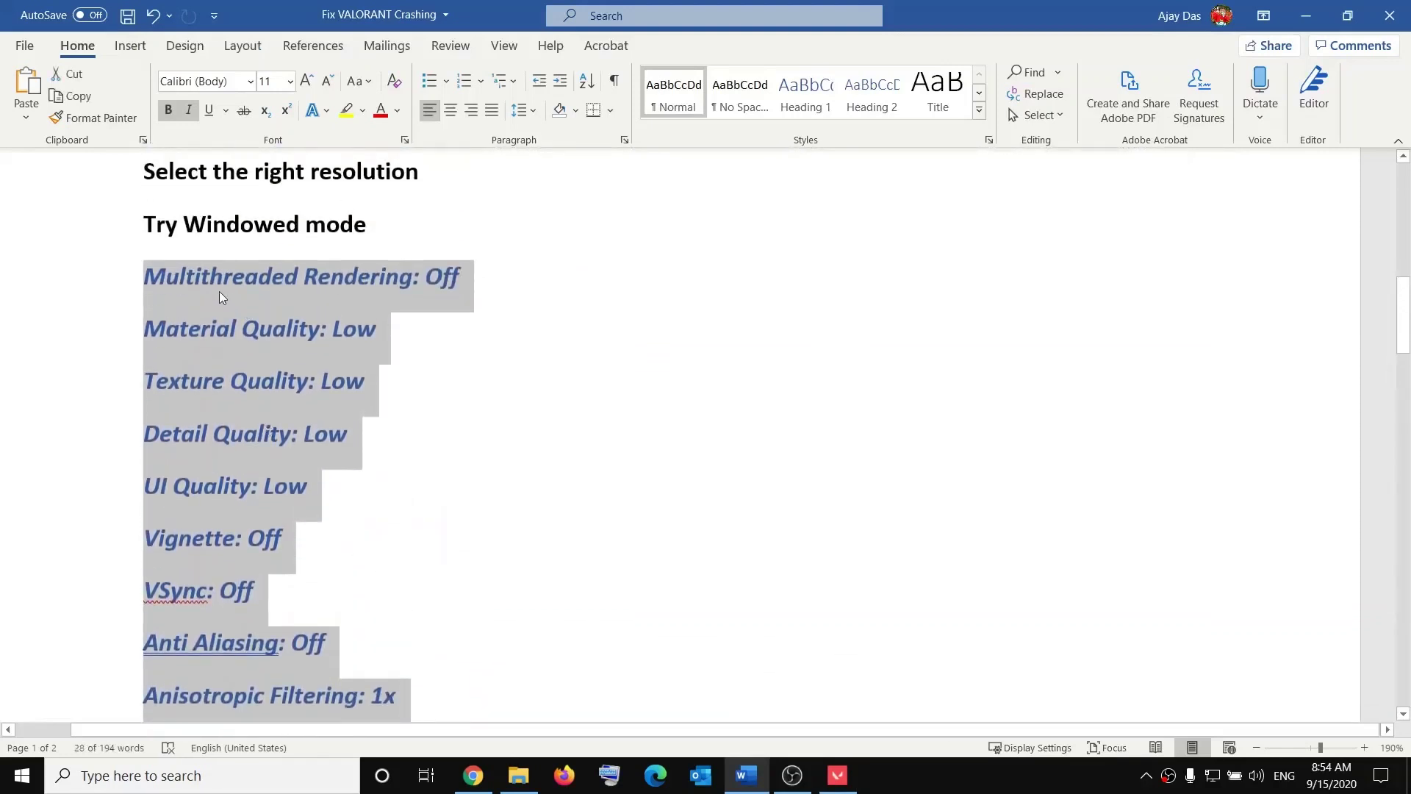
key("alt+Tab")
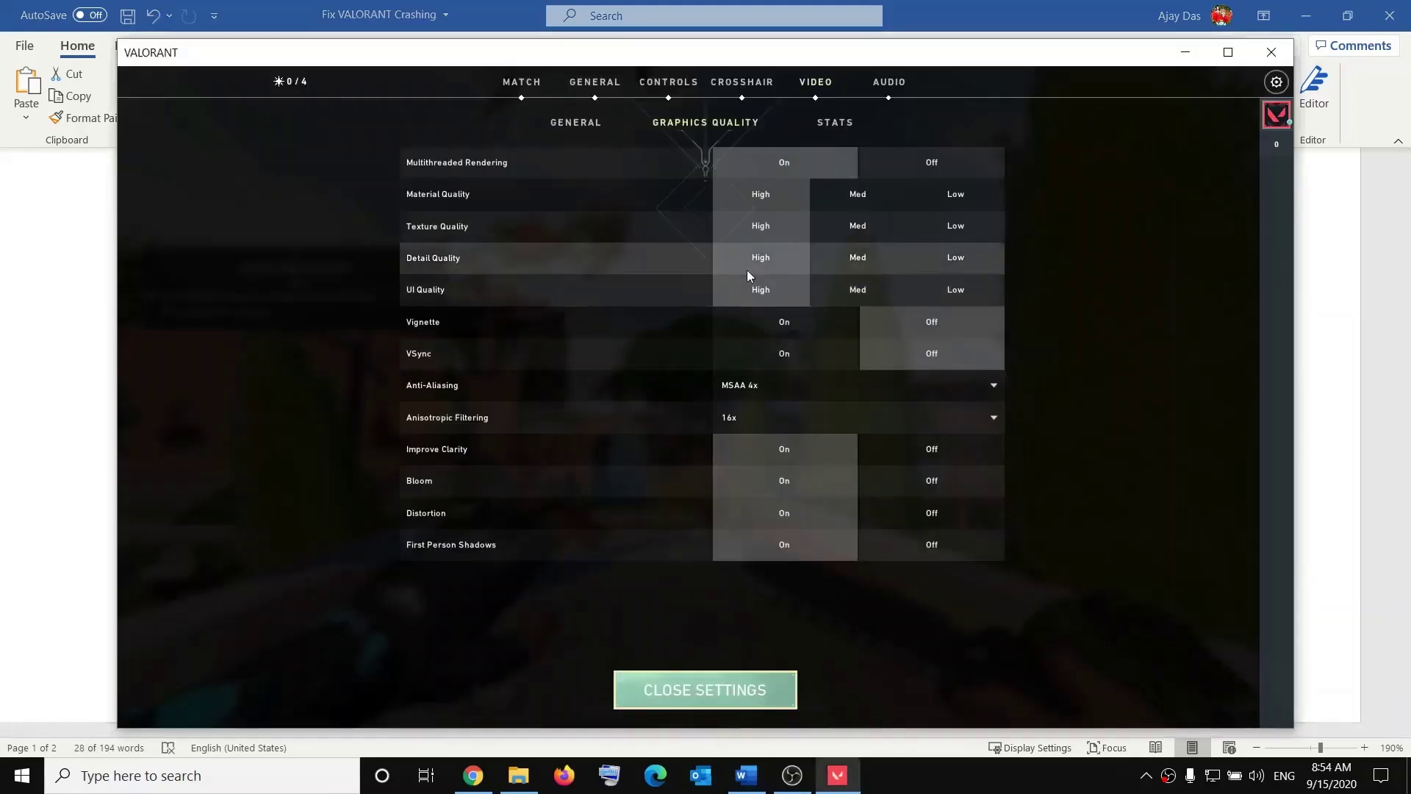
left_click(936, 163)
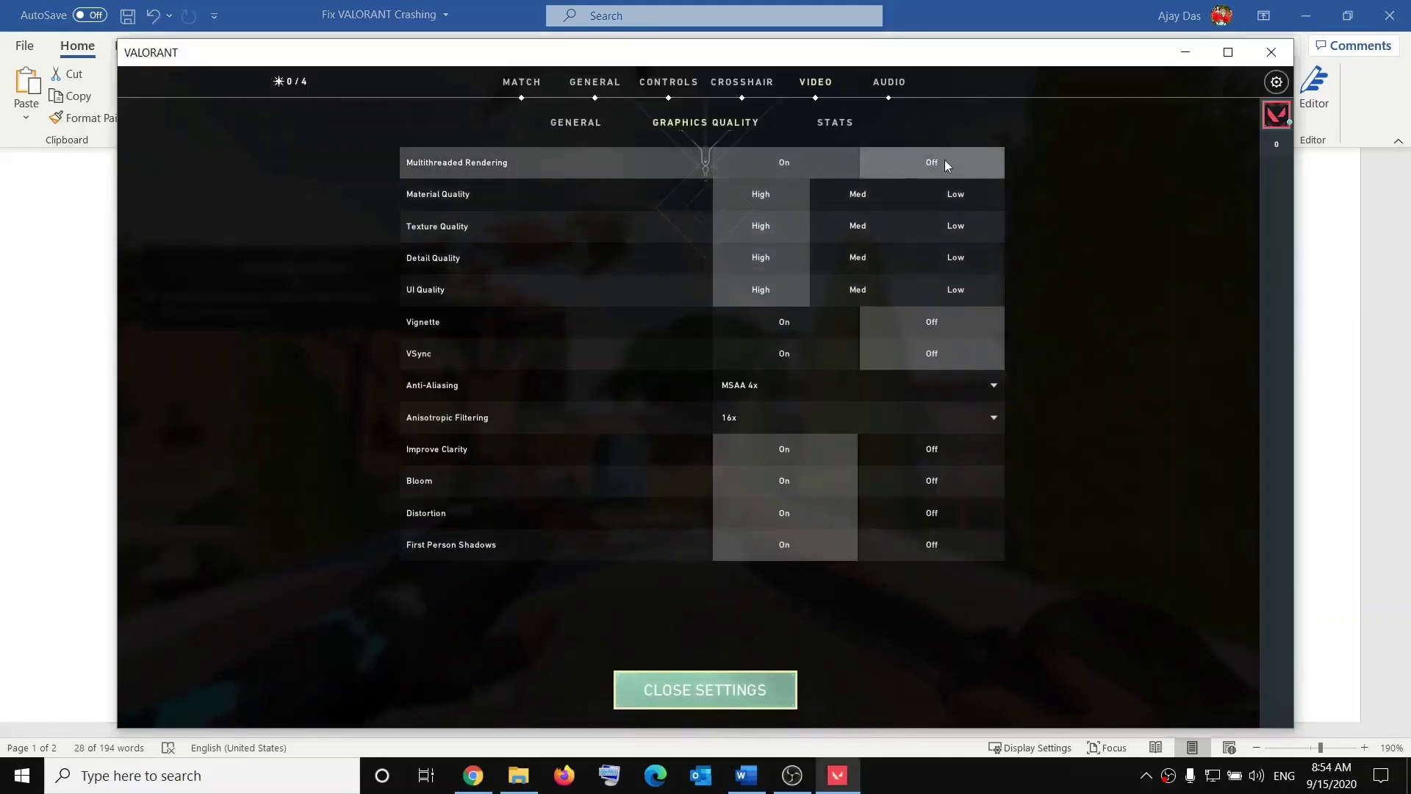
key("alt+Tab")
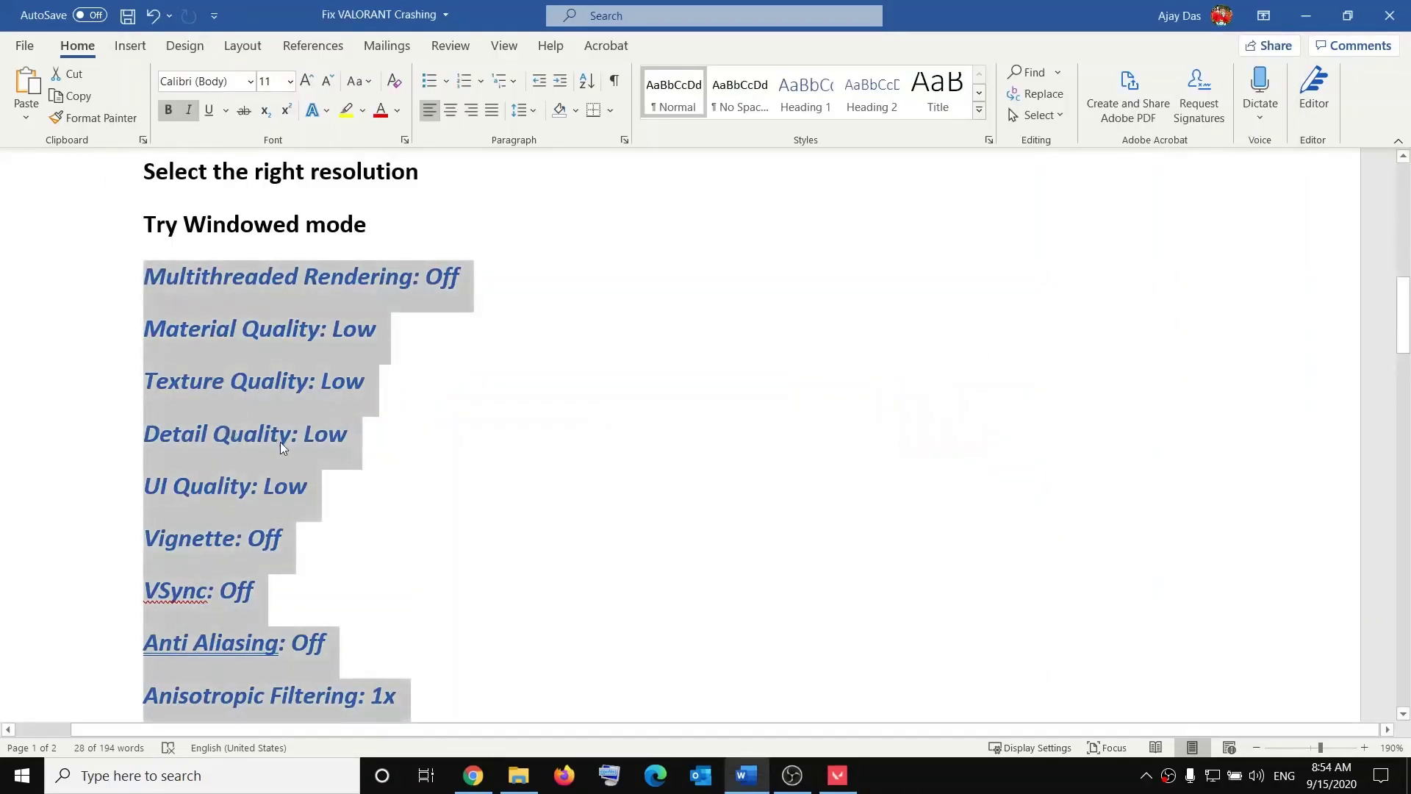
Highlight the remaining graphics settings entries in the Word checklist.
scroll(280, 444, "down", 5)
left_click_drag(432, 488, 143, 277)
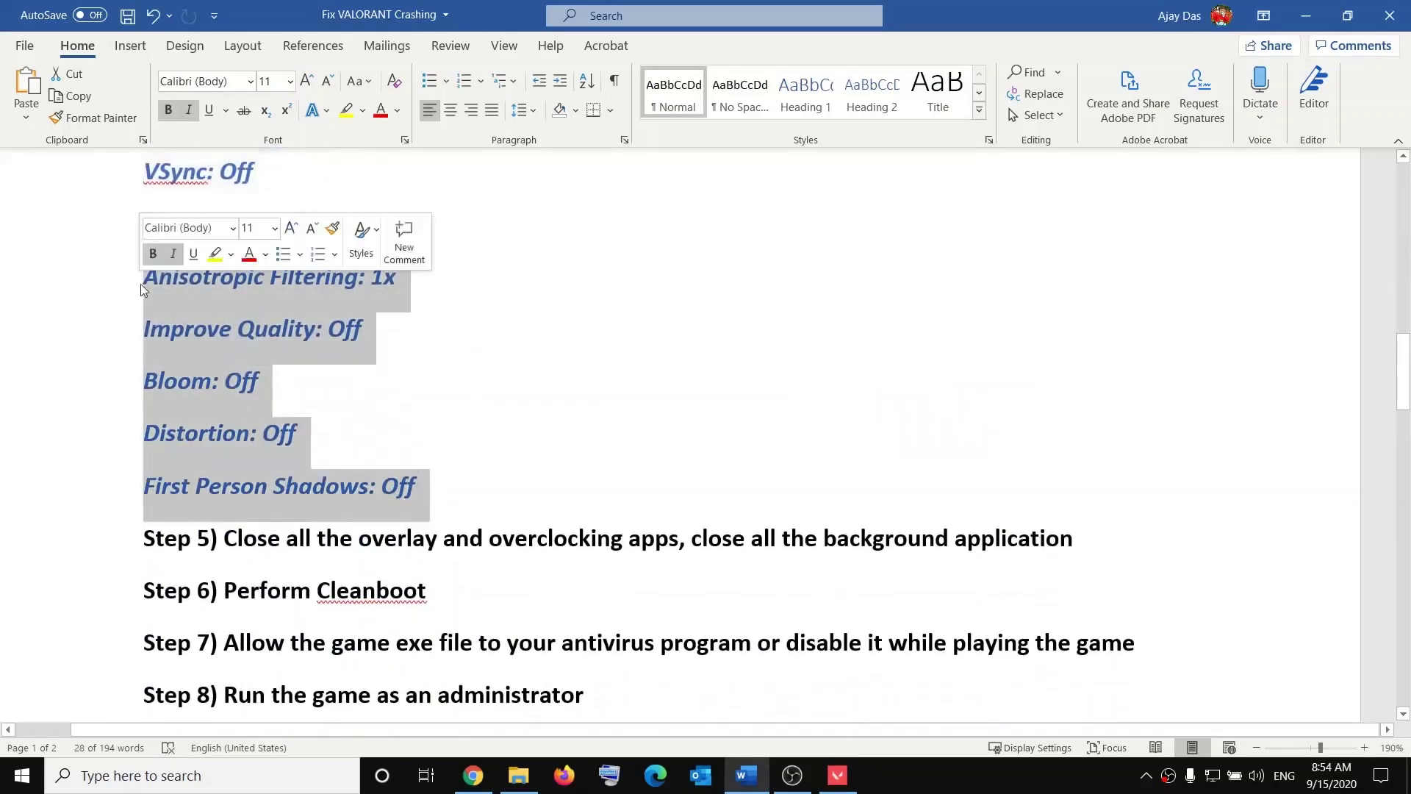
key("alt+Tab")
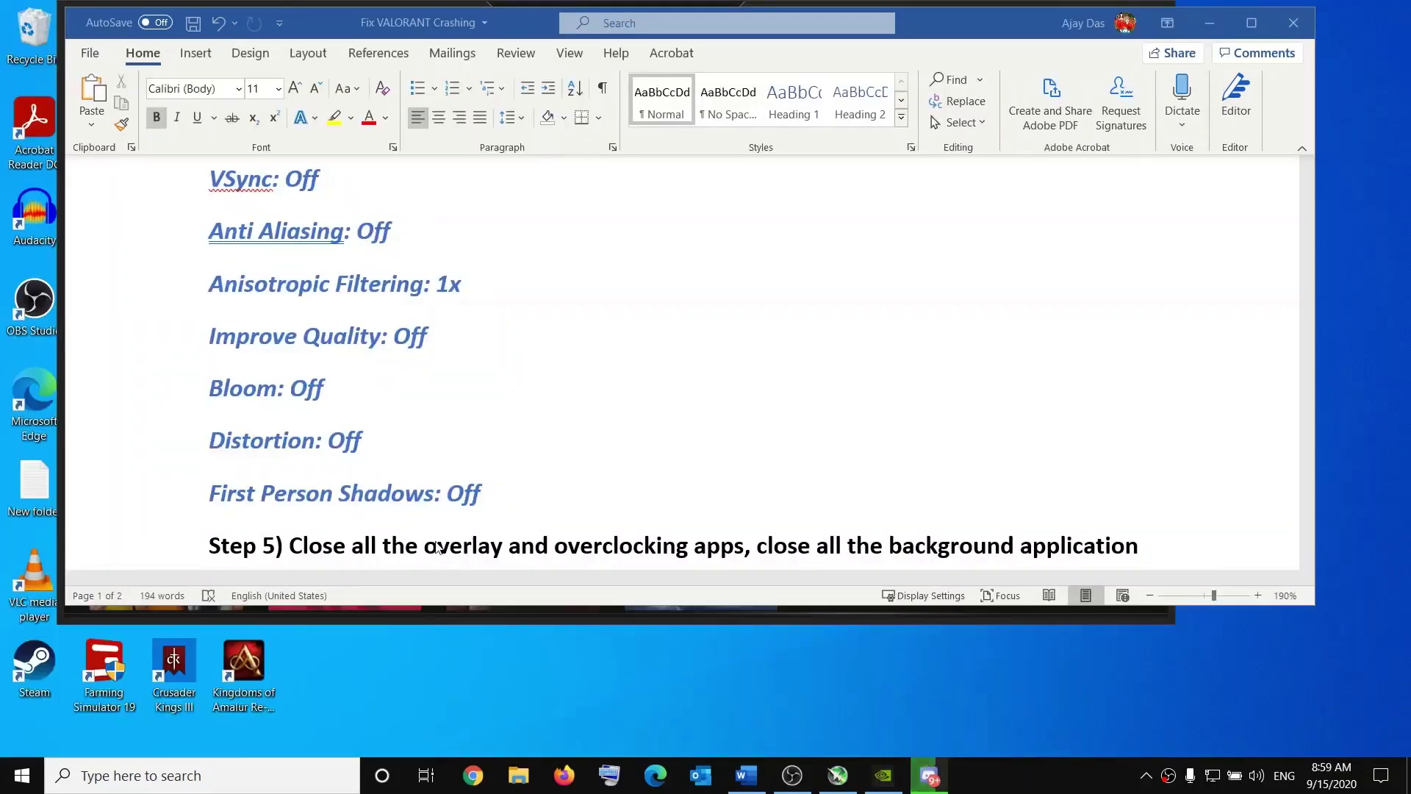
Highlight the overlay and overclocking step, then quit Discord completely from its tray icon.
left_click(308, 545)
left_click_drag(426, 555, 743, 559)
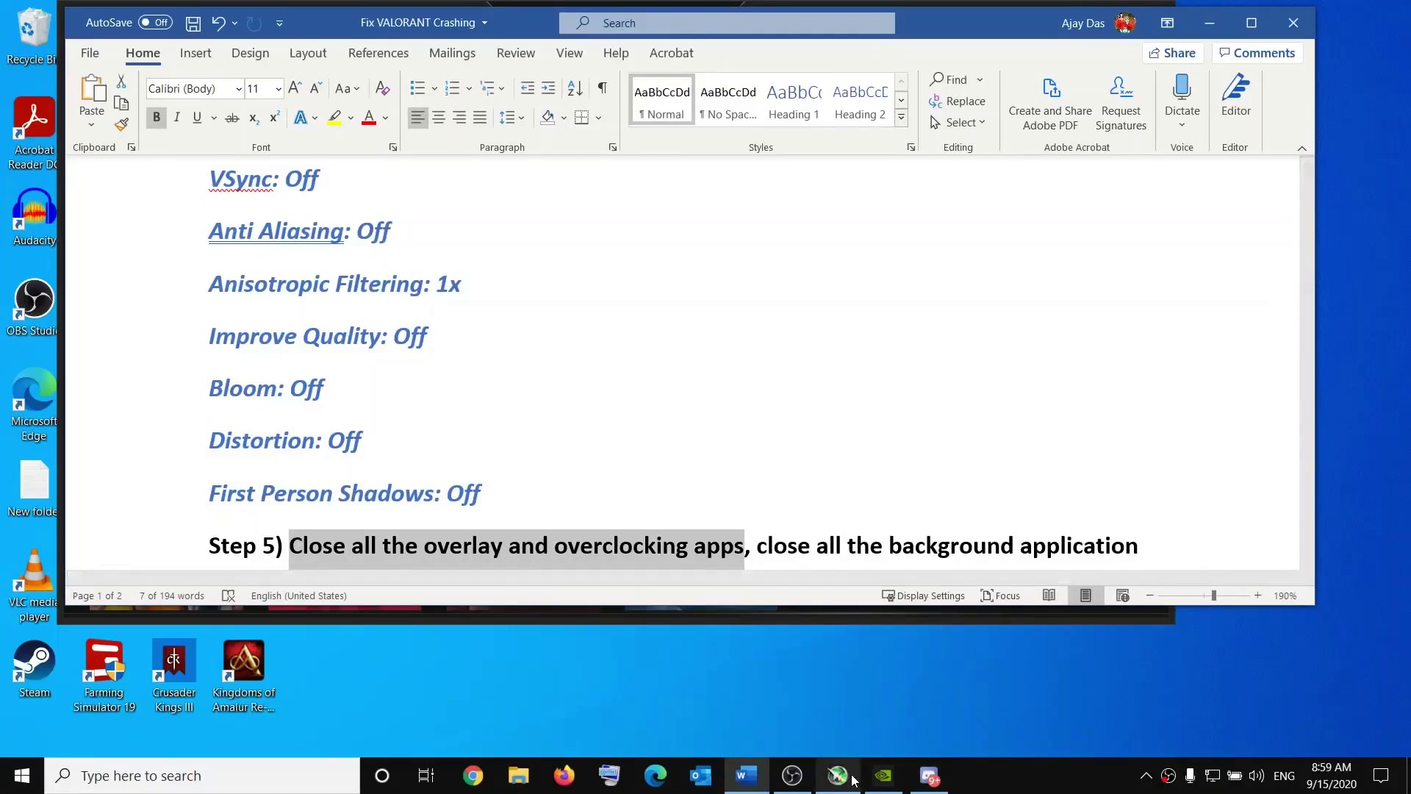
left_click(936, 783)
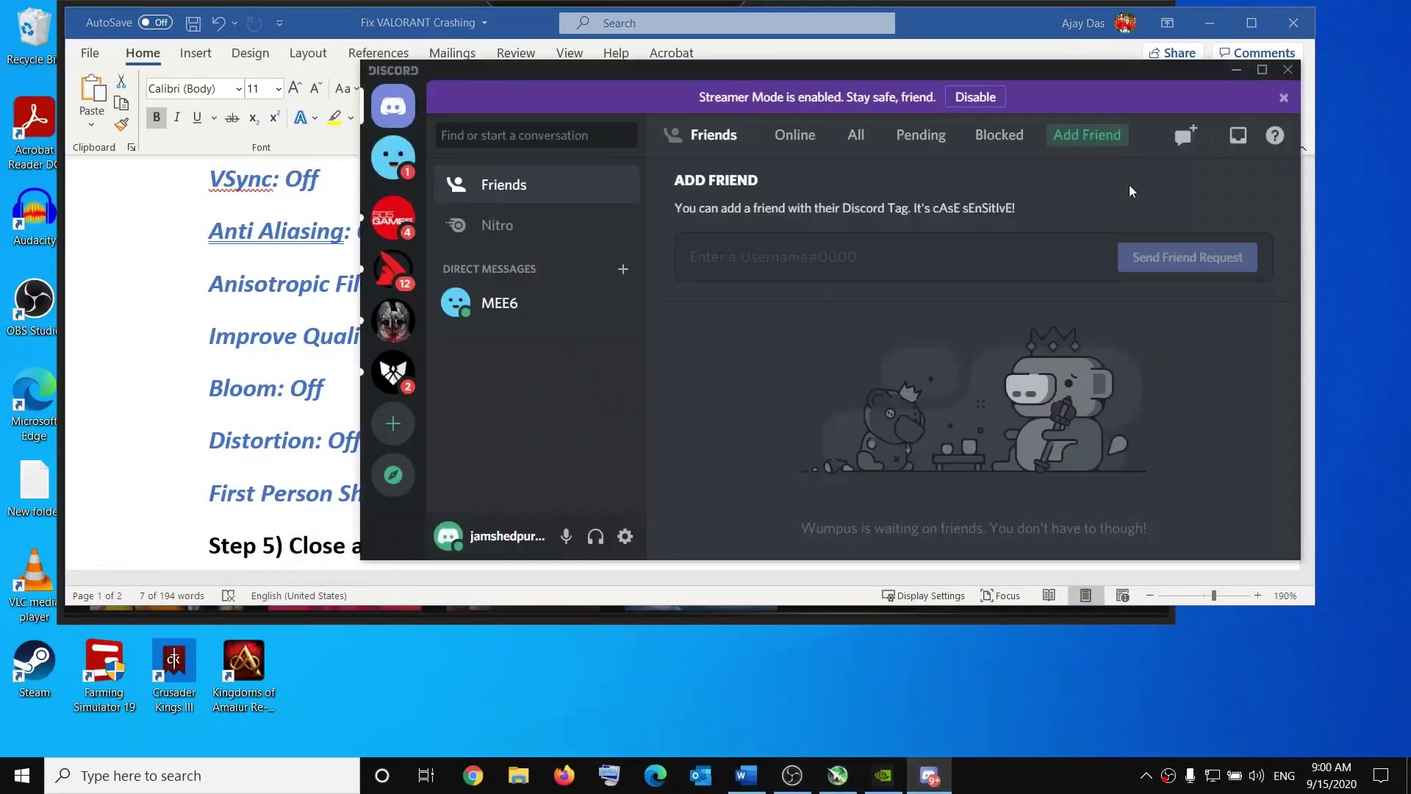
left_click(1287, 72)
left_click(1147, 776)
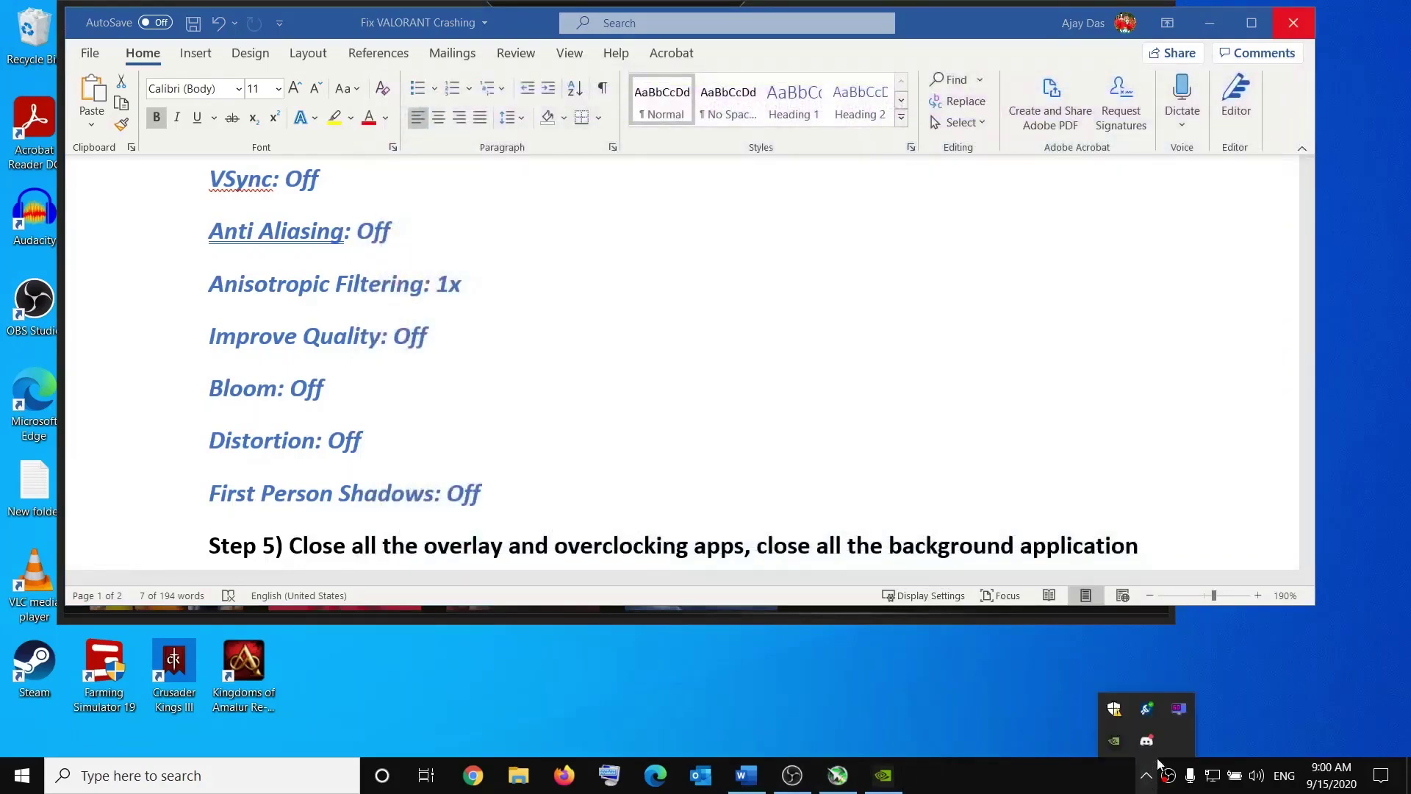
right_click(1147, 742)
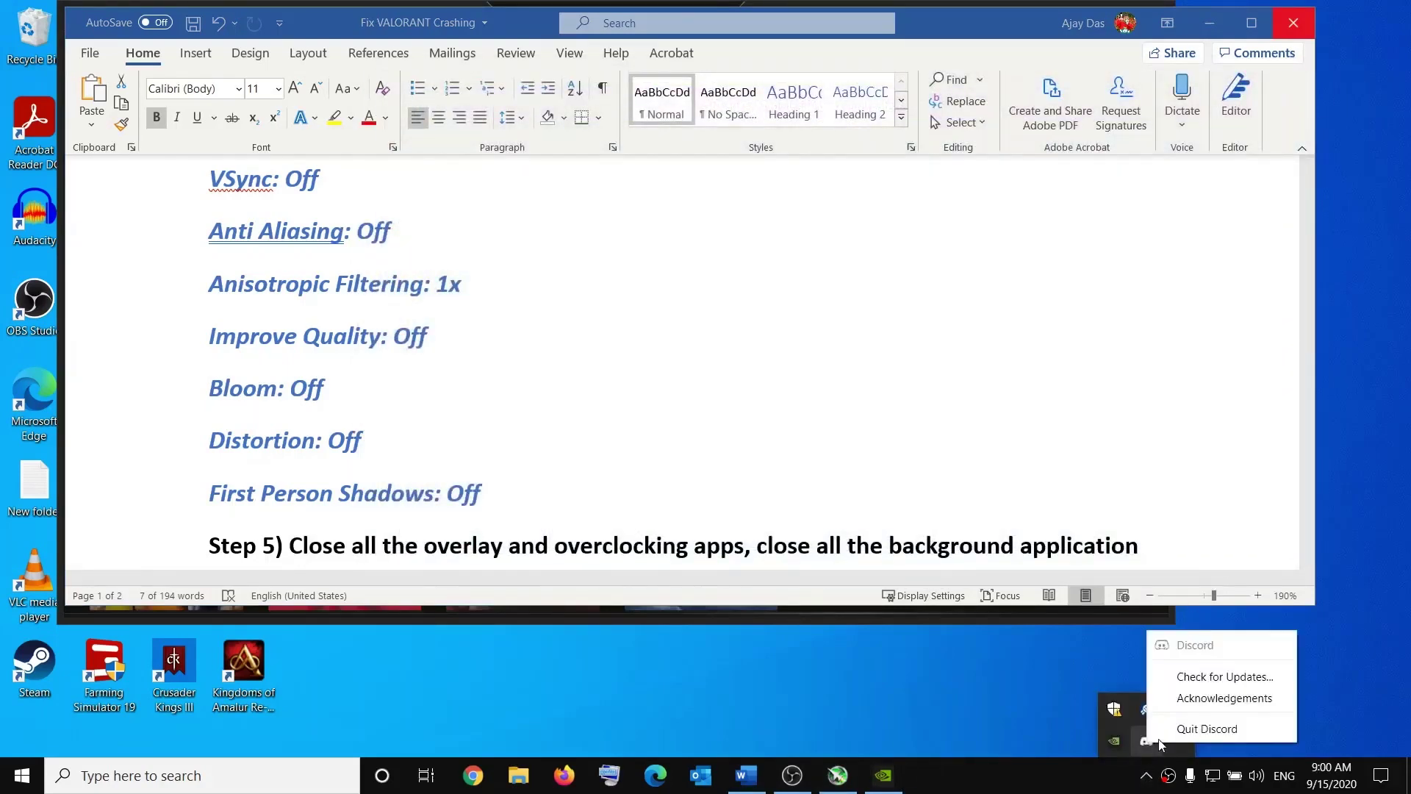
left_click(1207, 728)
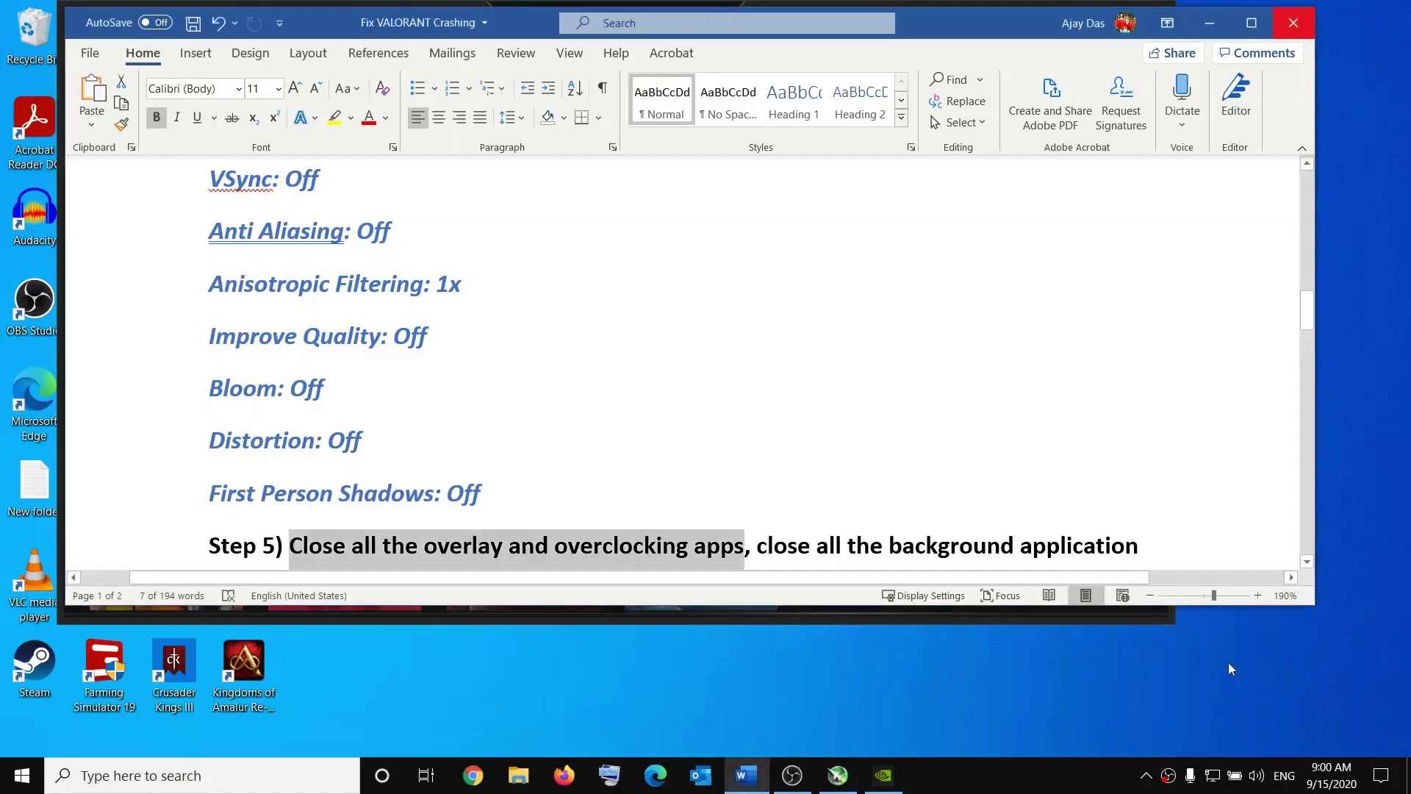
Close the GeForce Experience and MSI Afterburner windows.
left_click(885, 779)
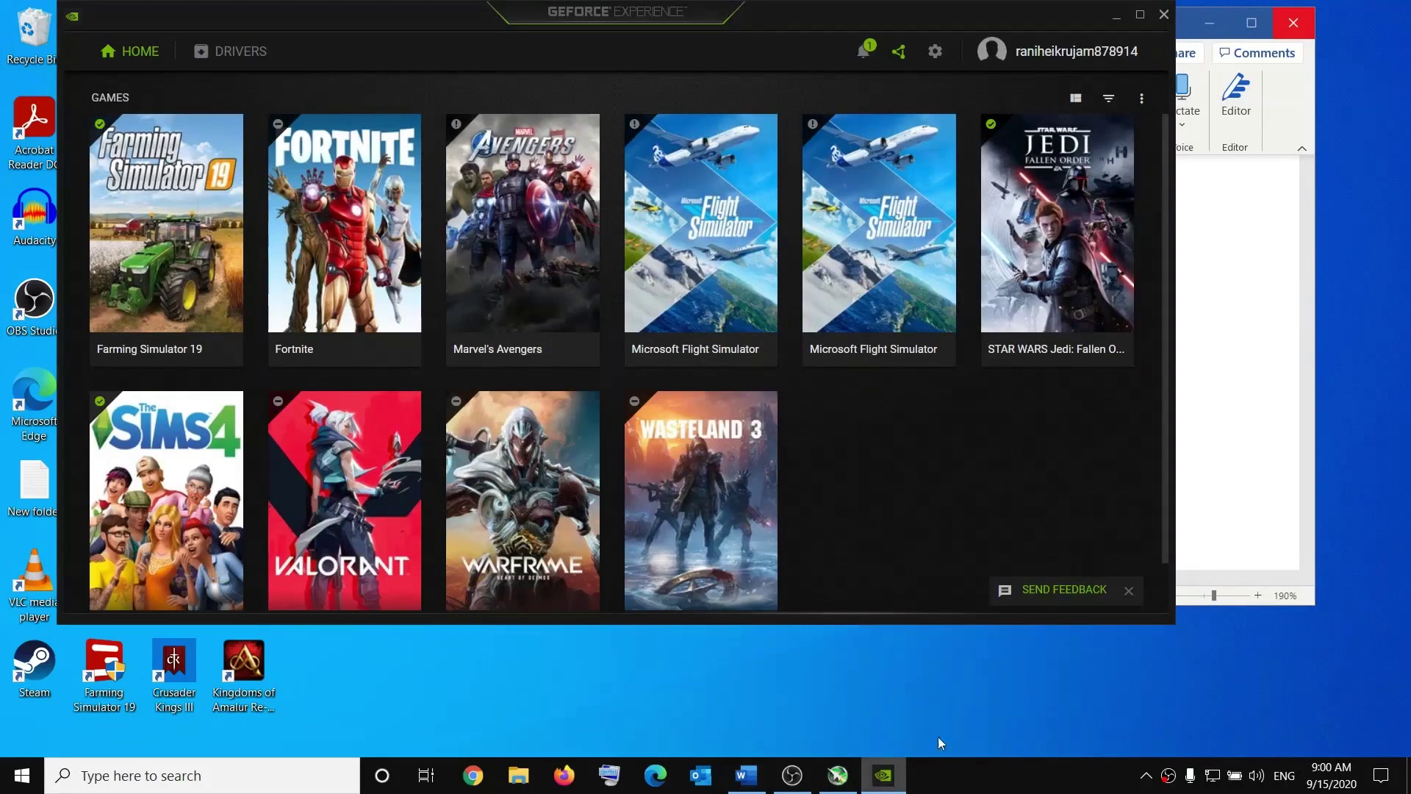
left_click(1164, 14)
left_click(1145, 776)
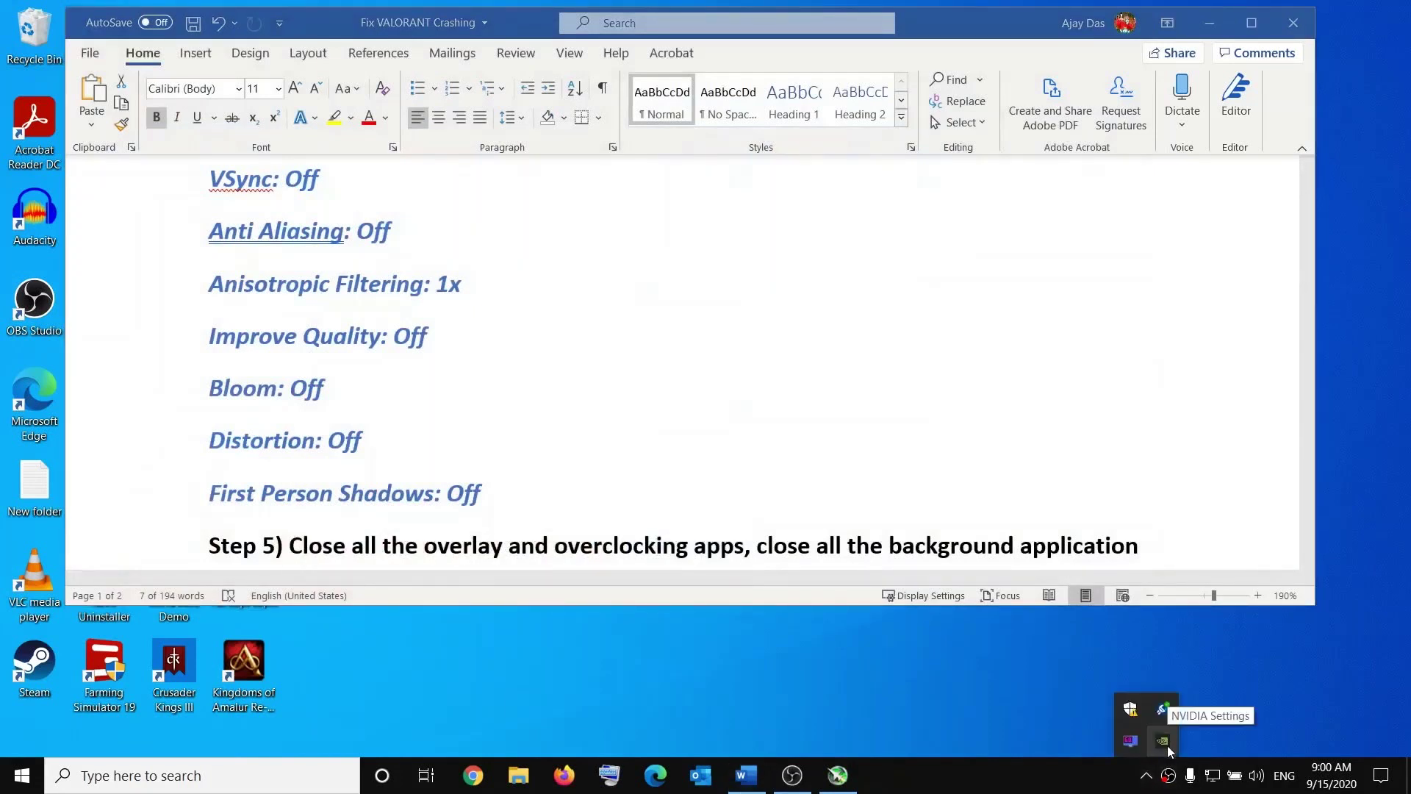
left_click(898, 777)
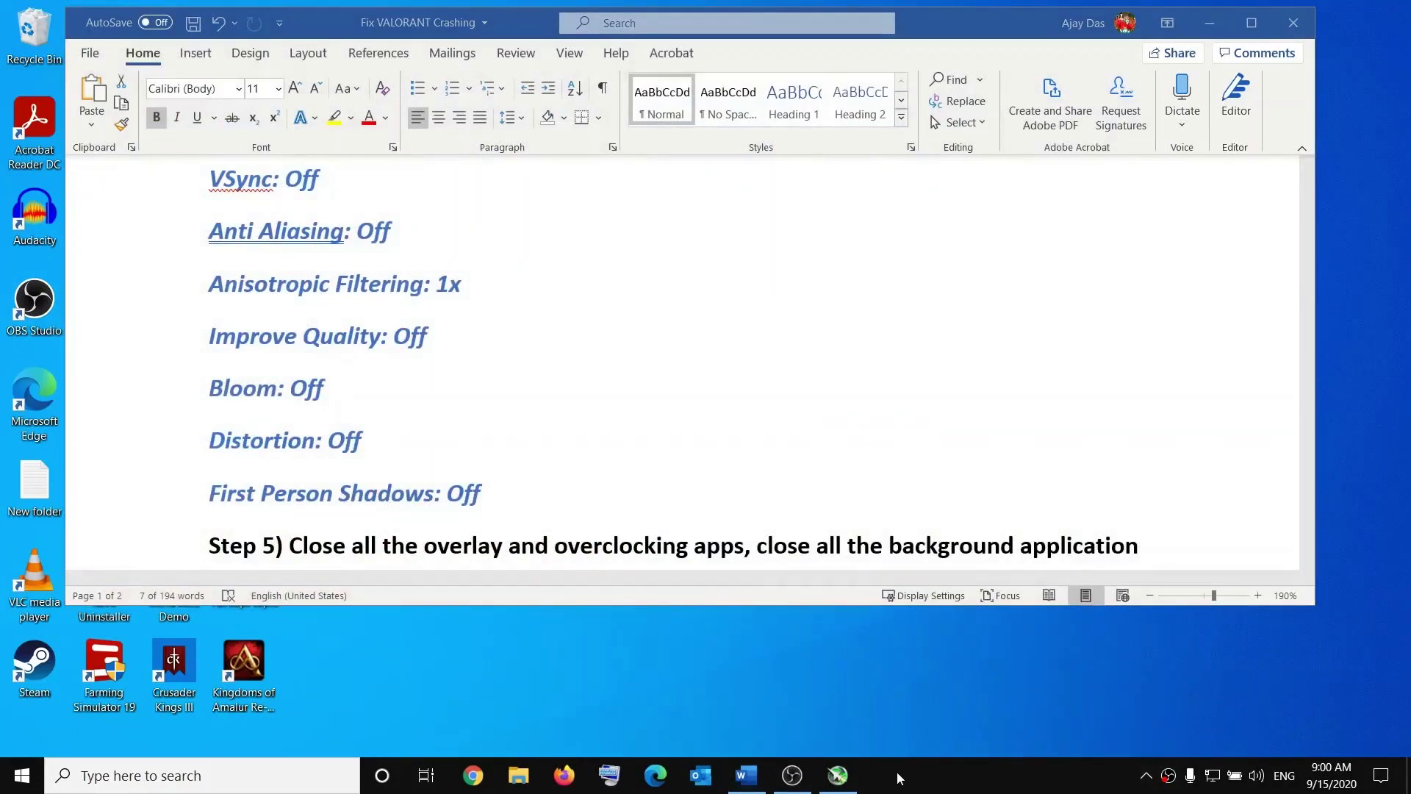
left_click(843, 786)
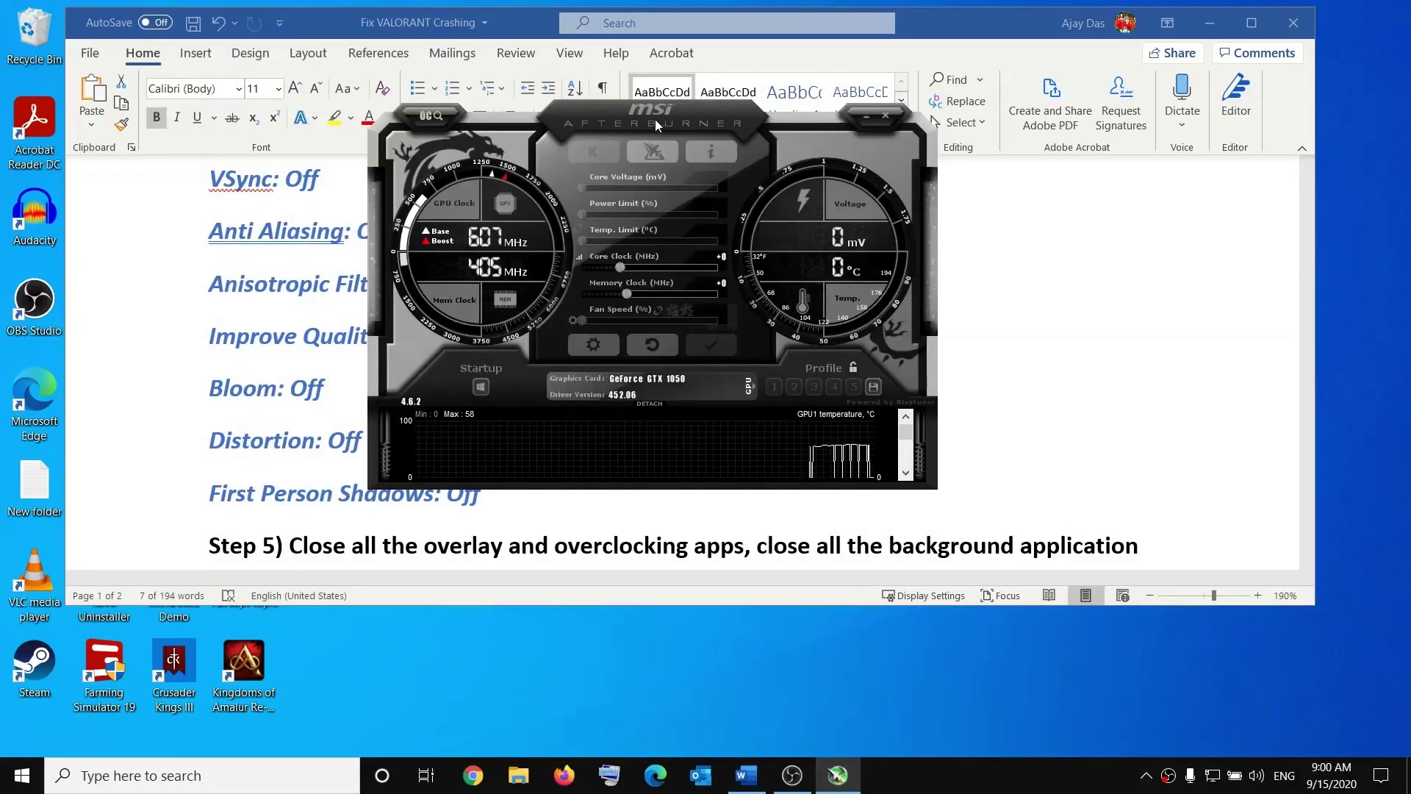
left_click(911, 140)
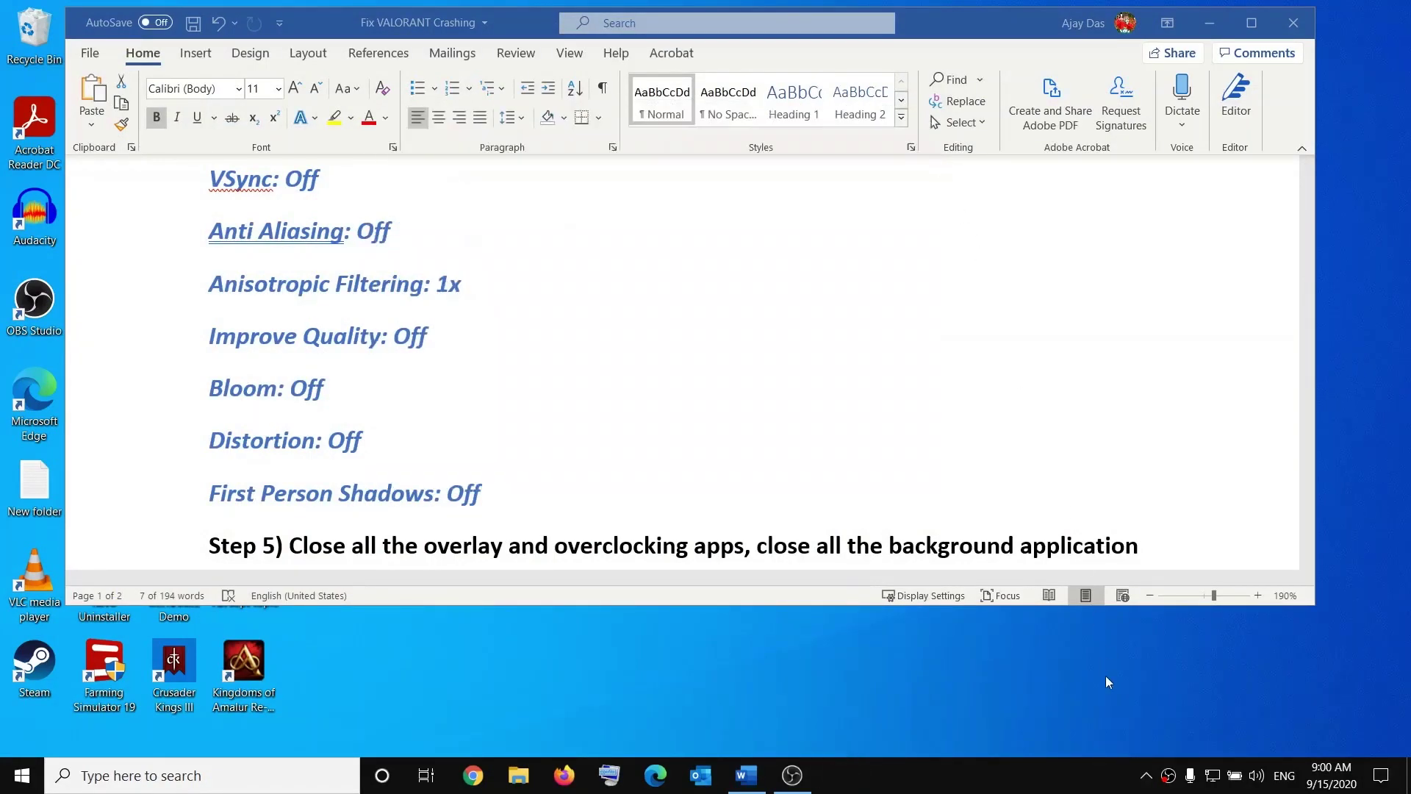
Close RivaTuner Statistics Server from the tray and highlight 'overclocking' in Step 5.
left_click(1145, 775)
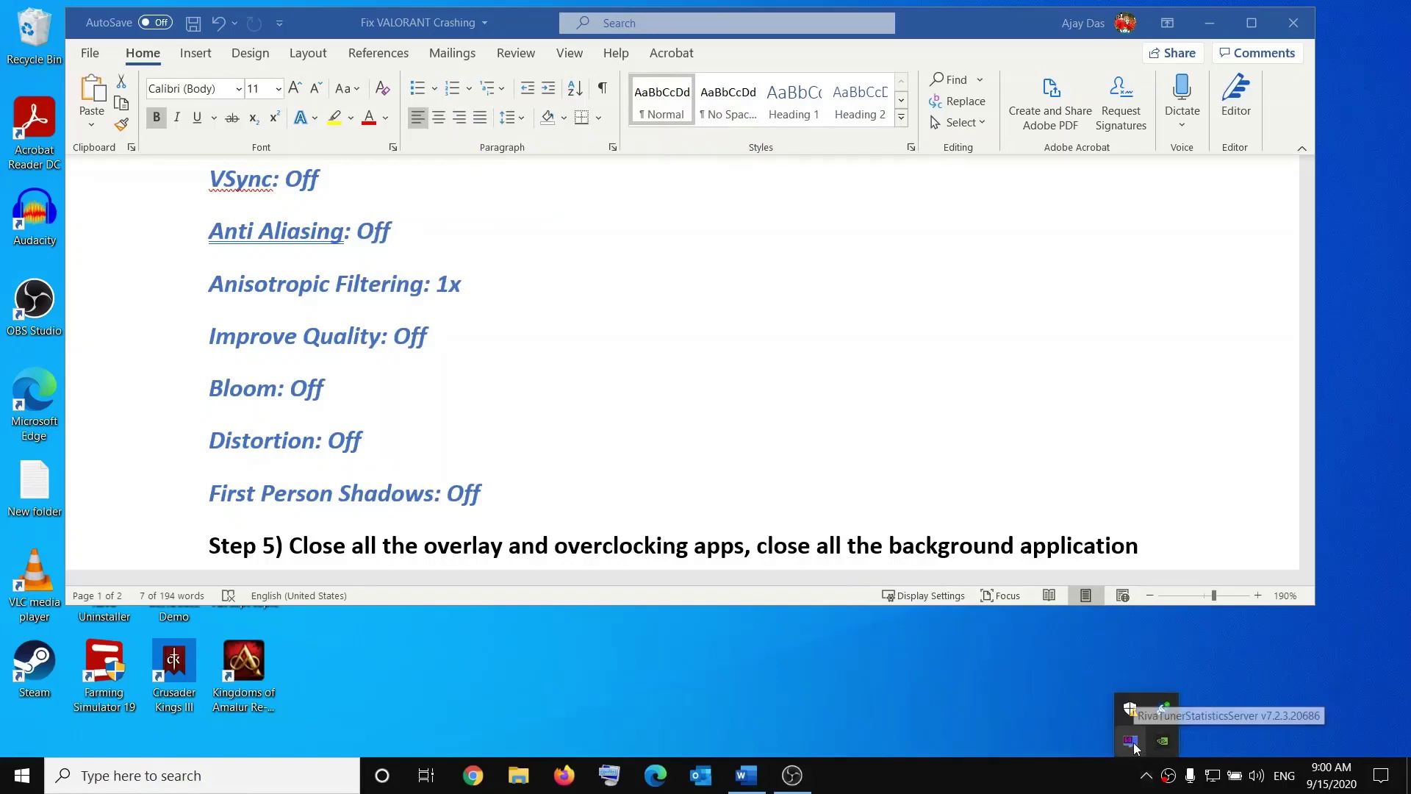
right_click(1131, 747)
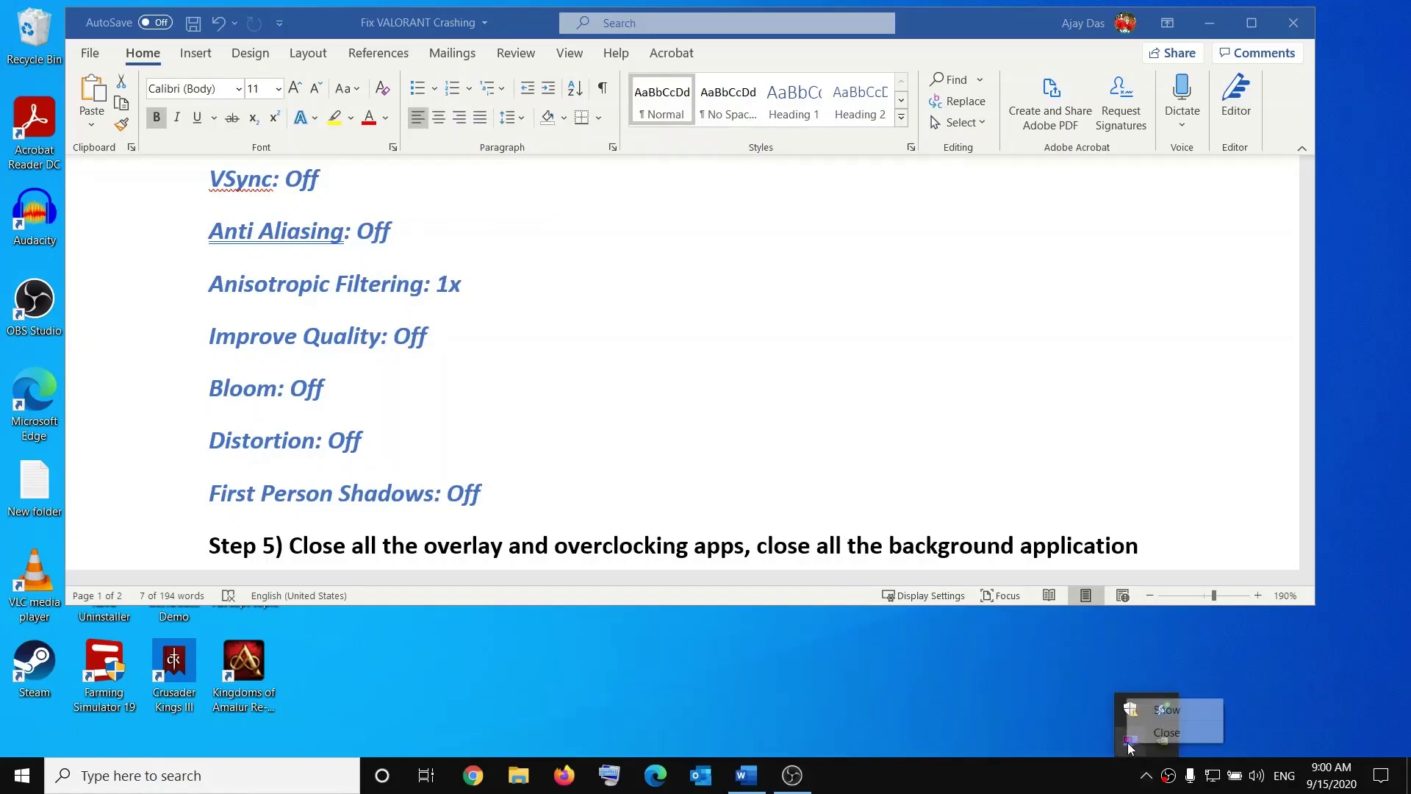
left_click(1167, 733)
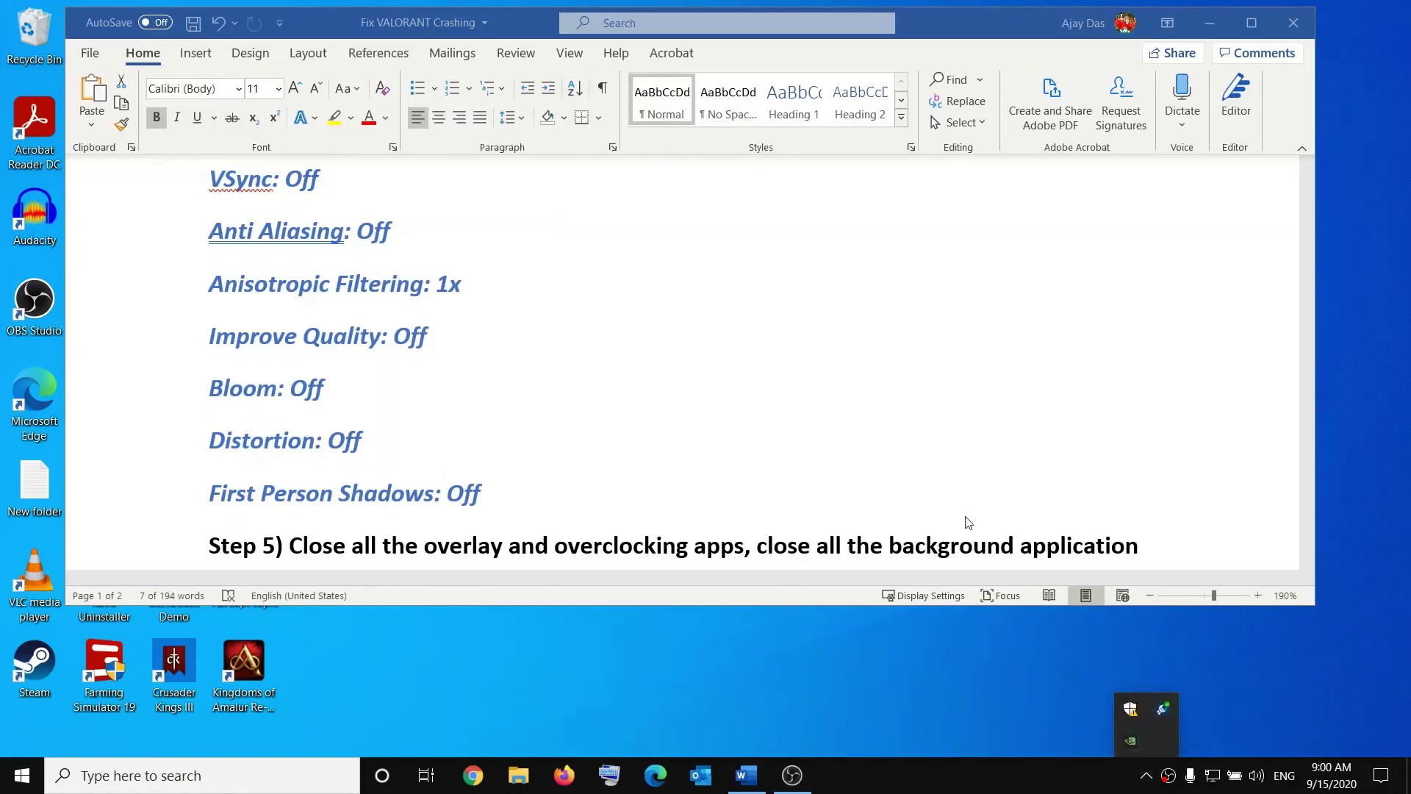
left_click(451, 550)
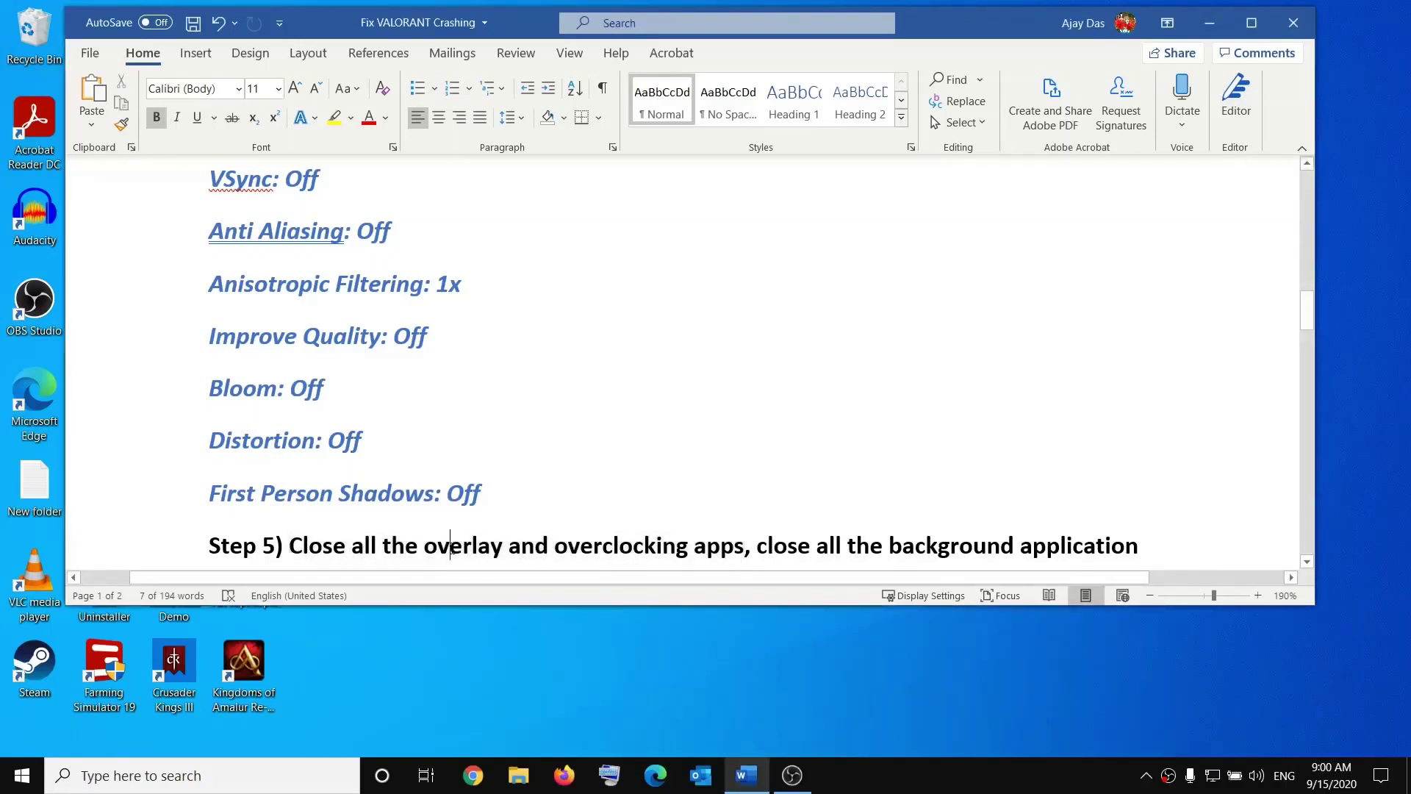
left_click_drag(566, 549, 1138, 550)
Search Settings for 'backgro', switch 'Let apps run in the background' off, and close Settings.
left_click(811, 550)
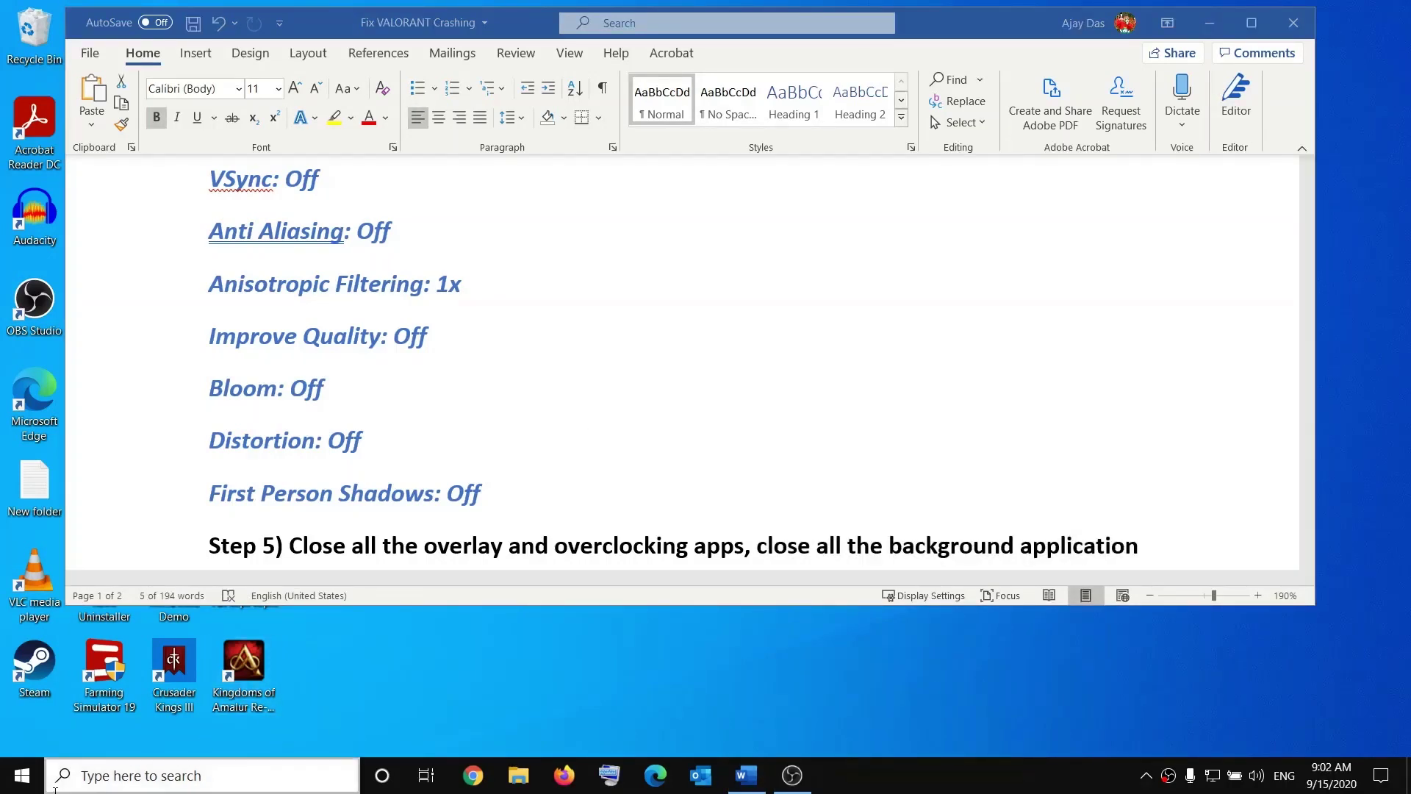
left_click(22, 776)
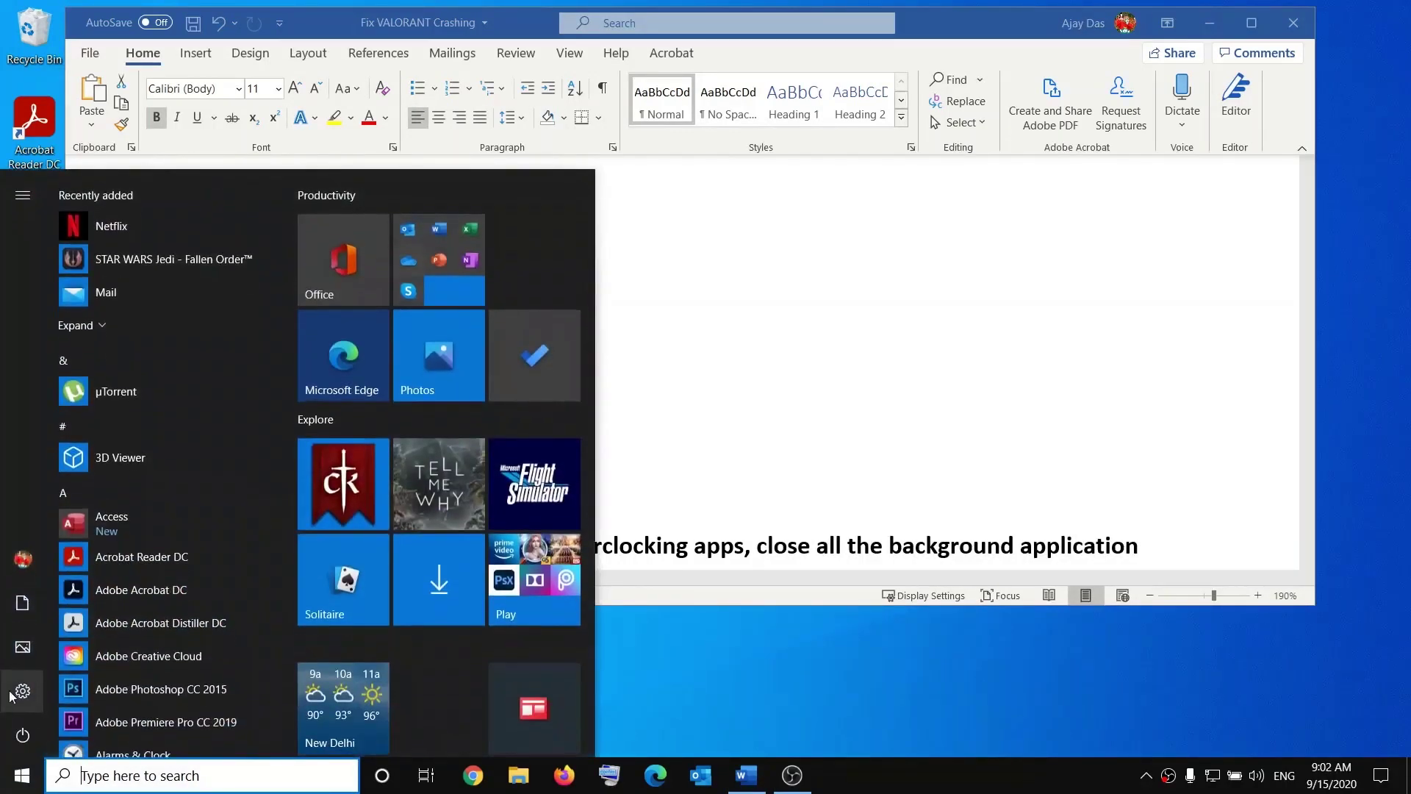
left_click(91, 695)
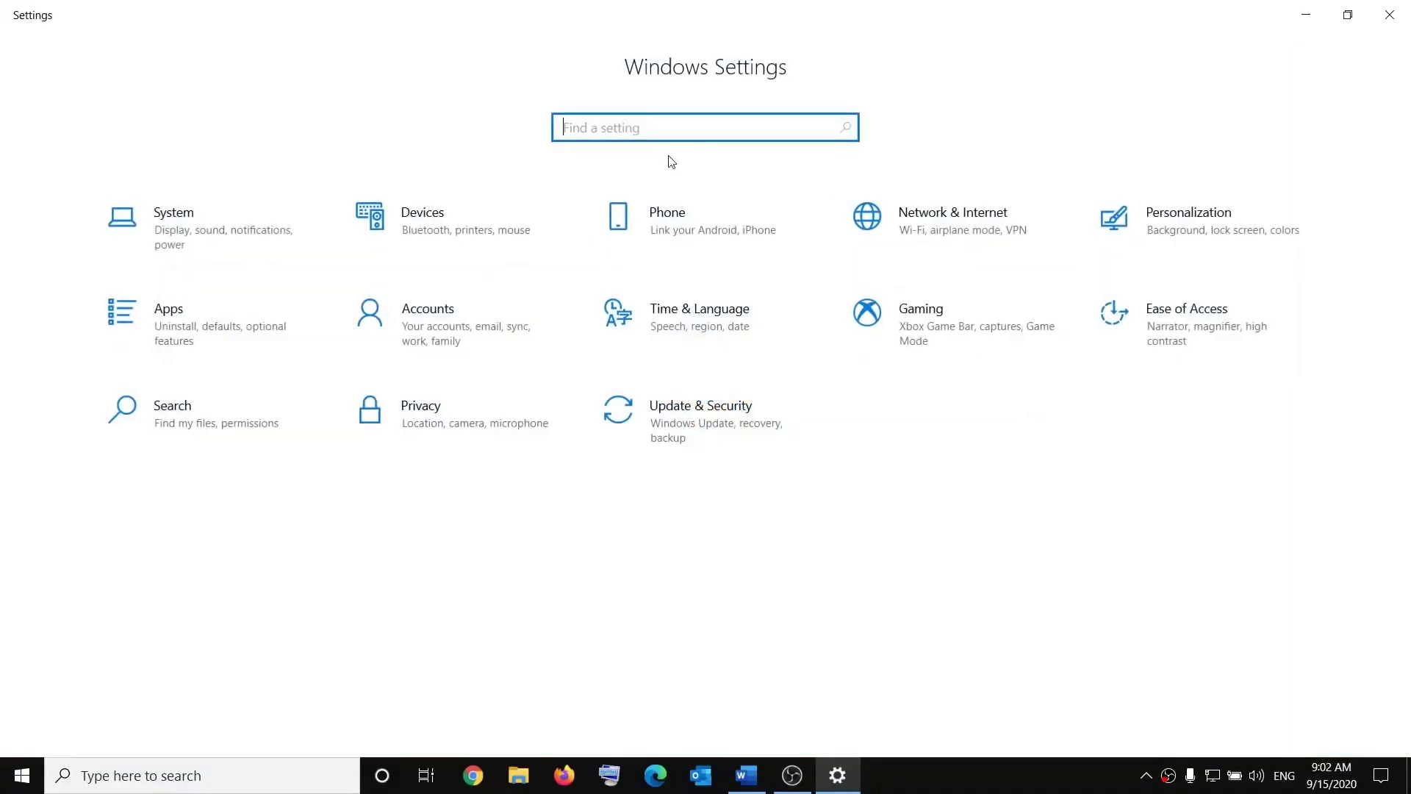
type("background")
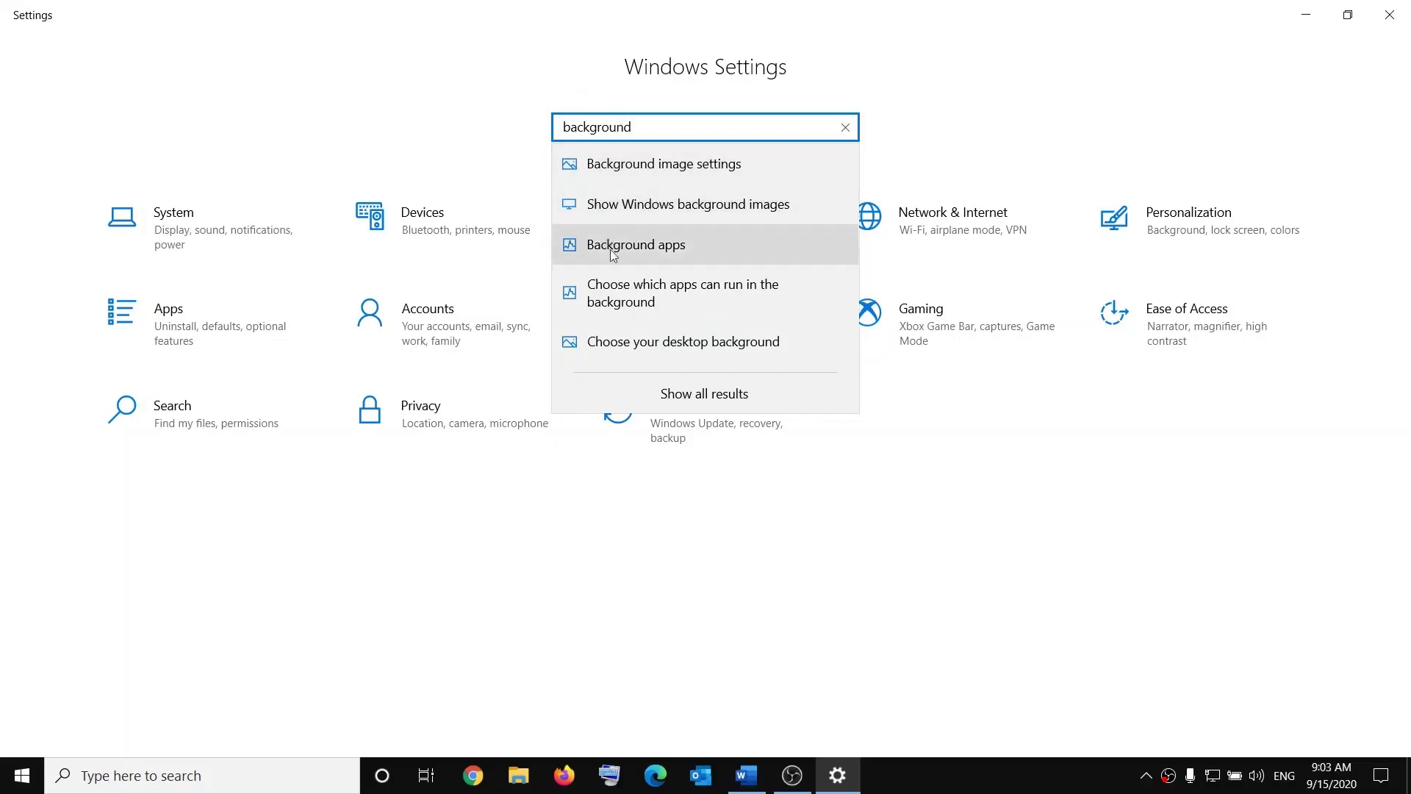
left_click(651, 252)
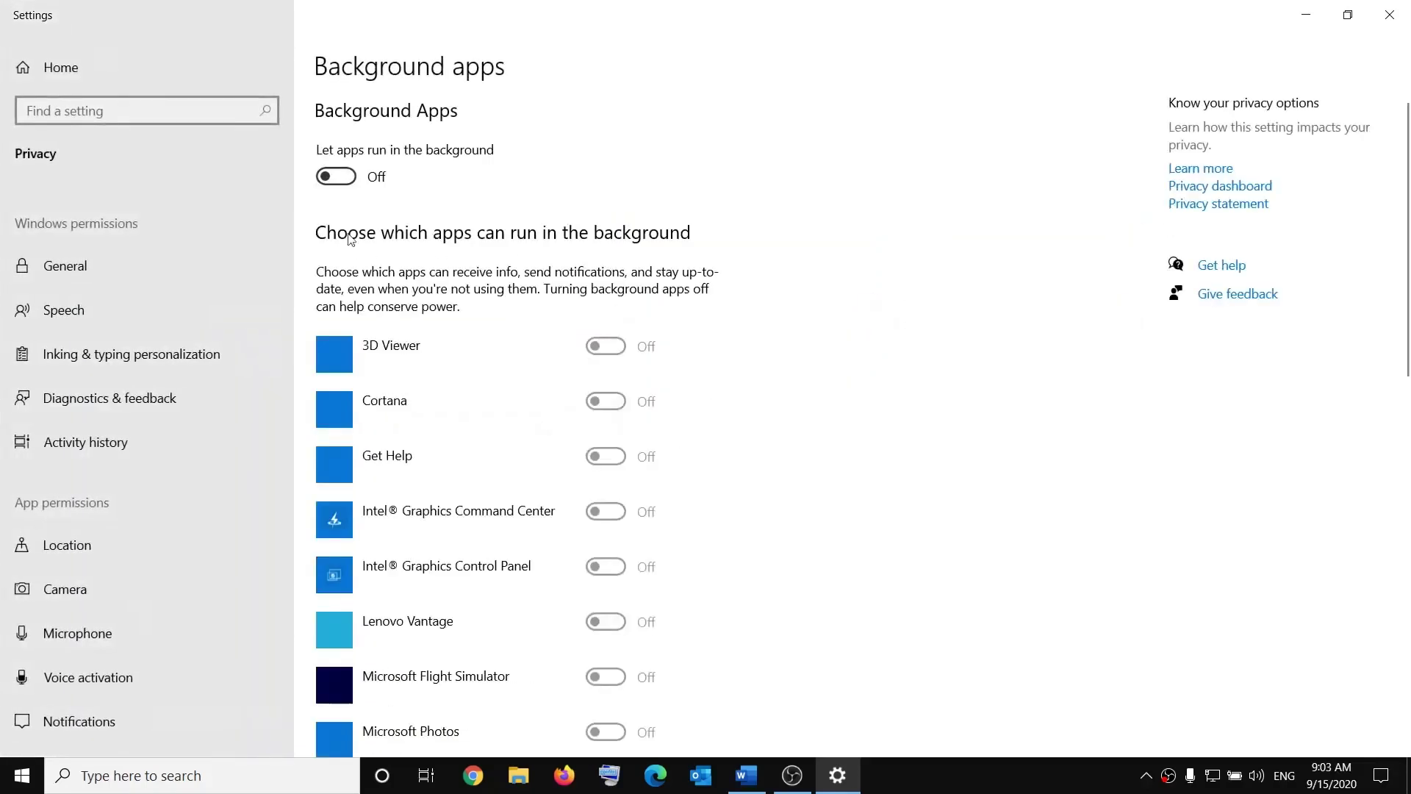
left_click(334, 176)
left_click(334, 184)
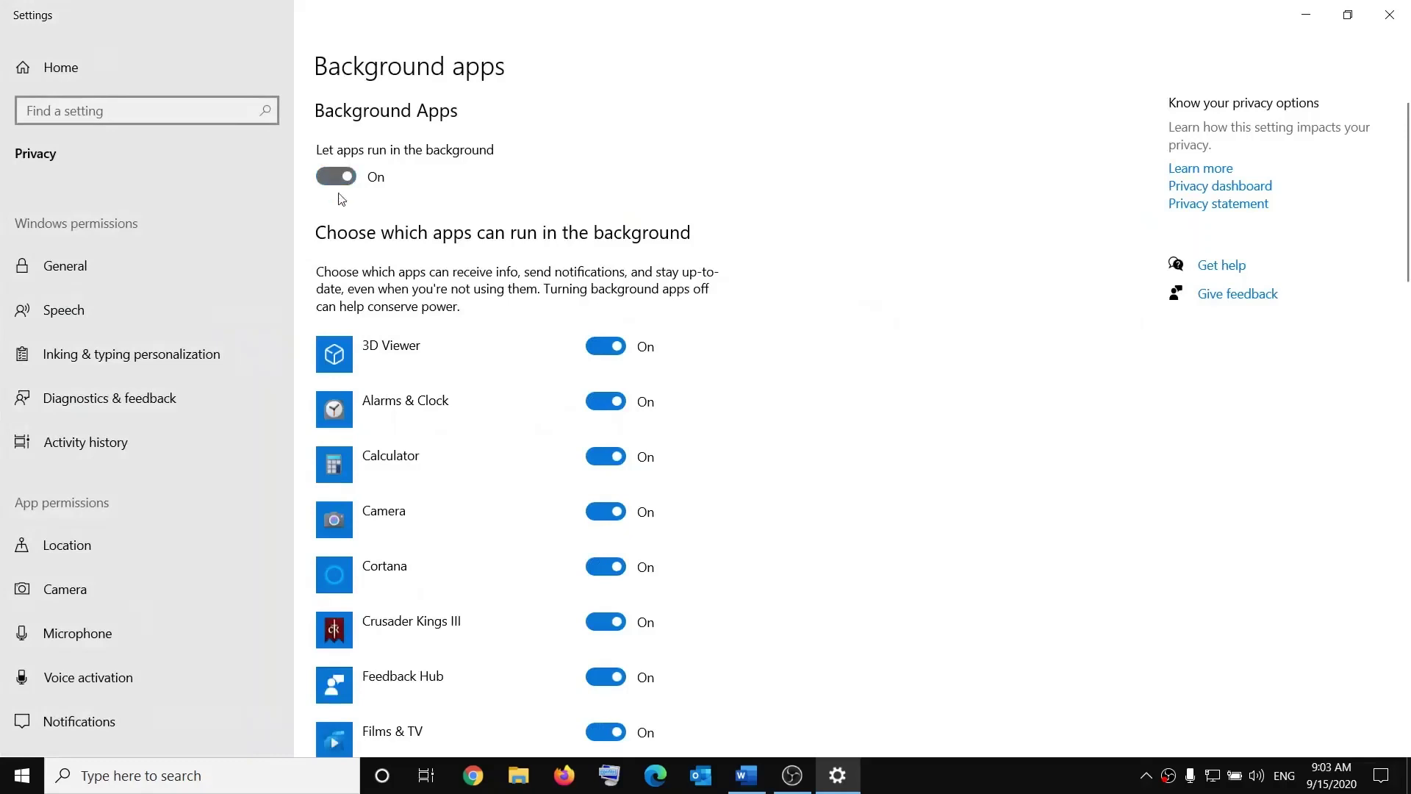
left_click(1385, 20)
scroll(453, 541, "down", 1)
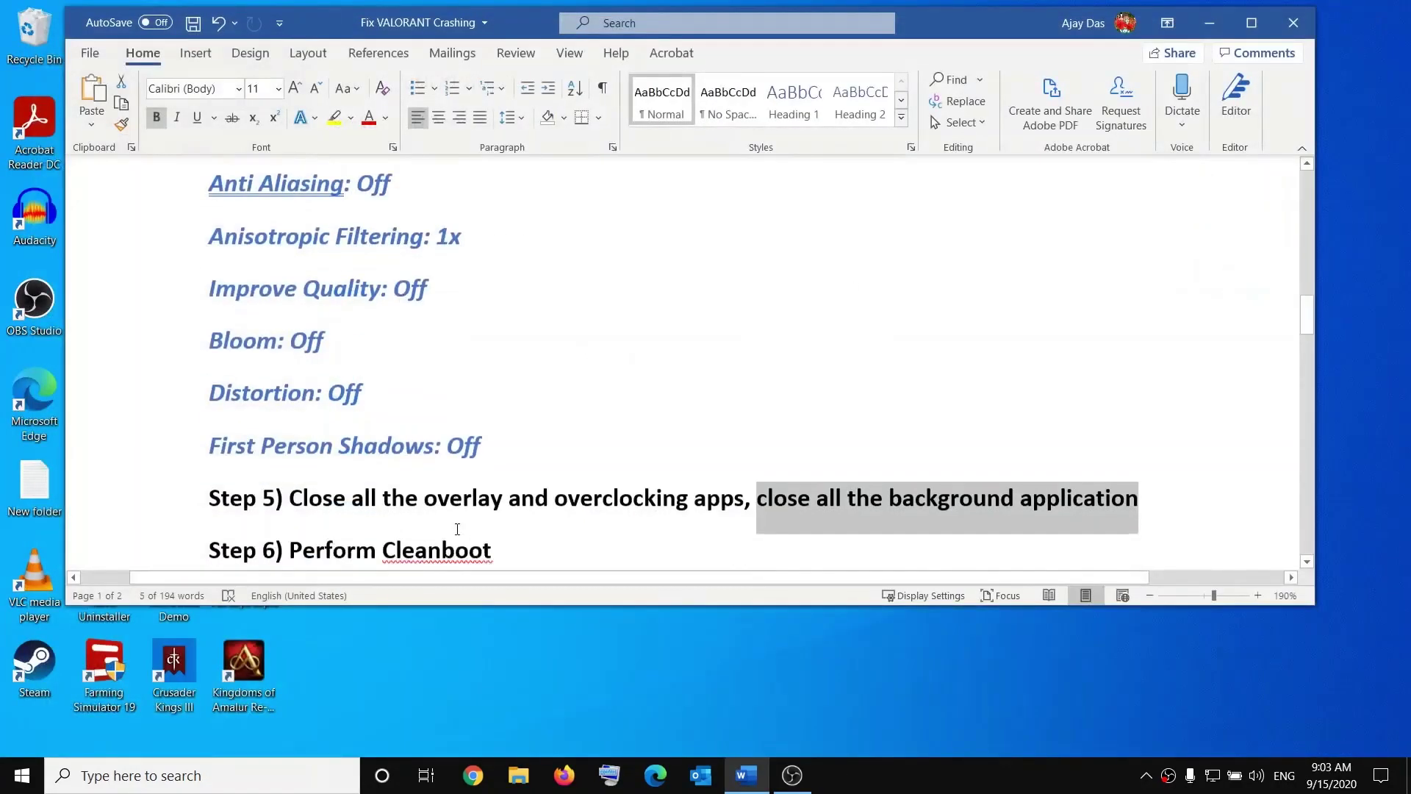
left_click_drag(296, 514, 491, 518)
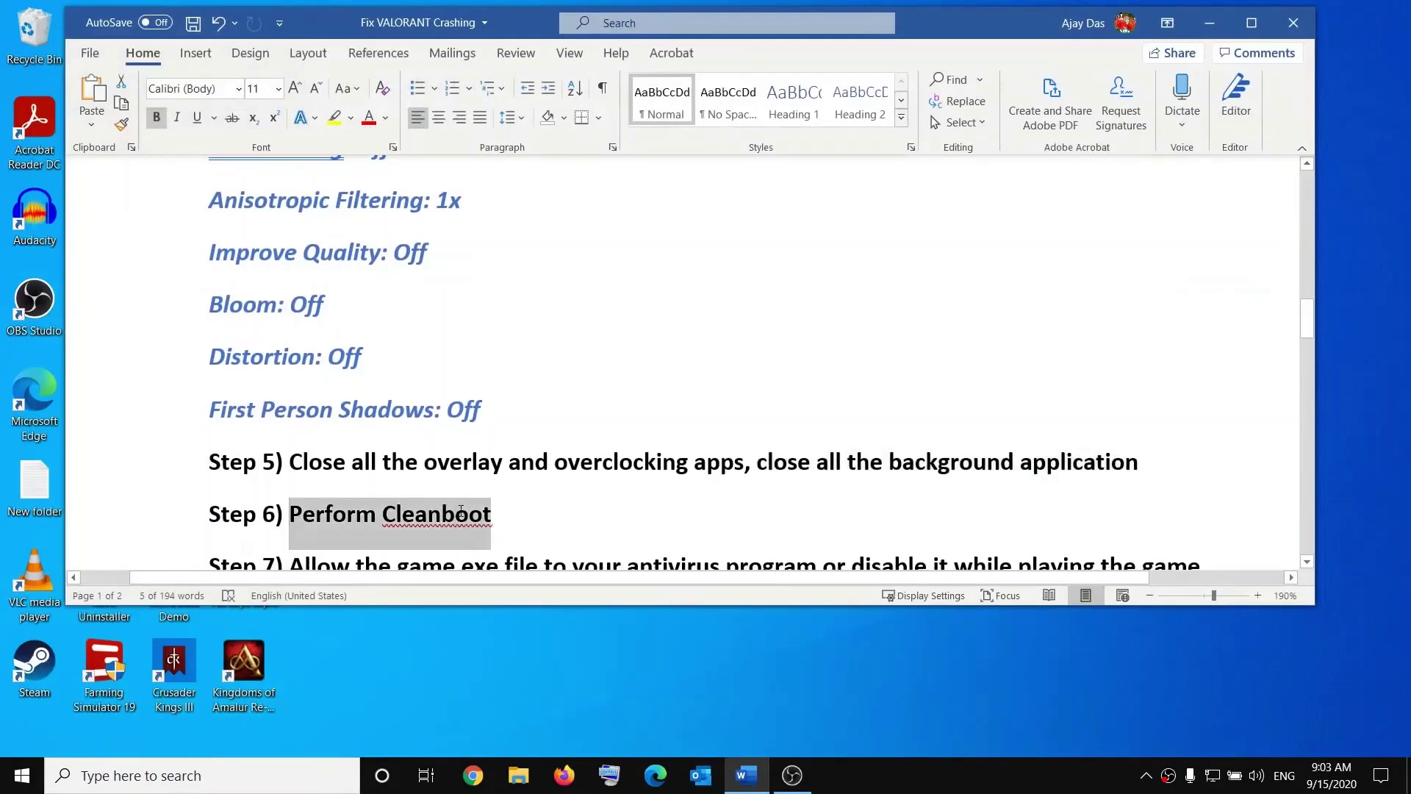
left_click(194, 777)
type("system Configuration")
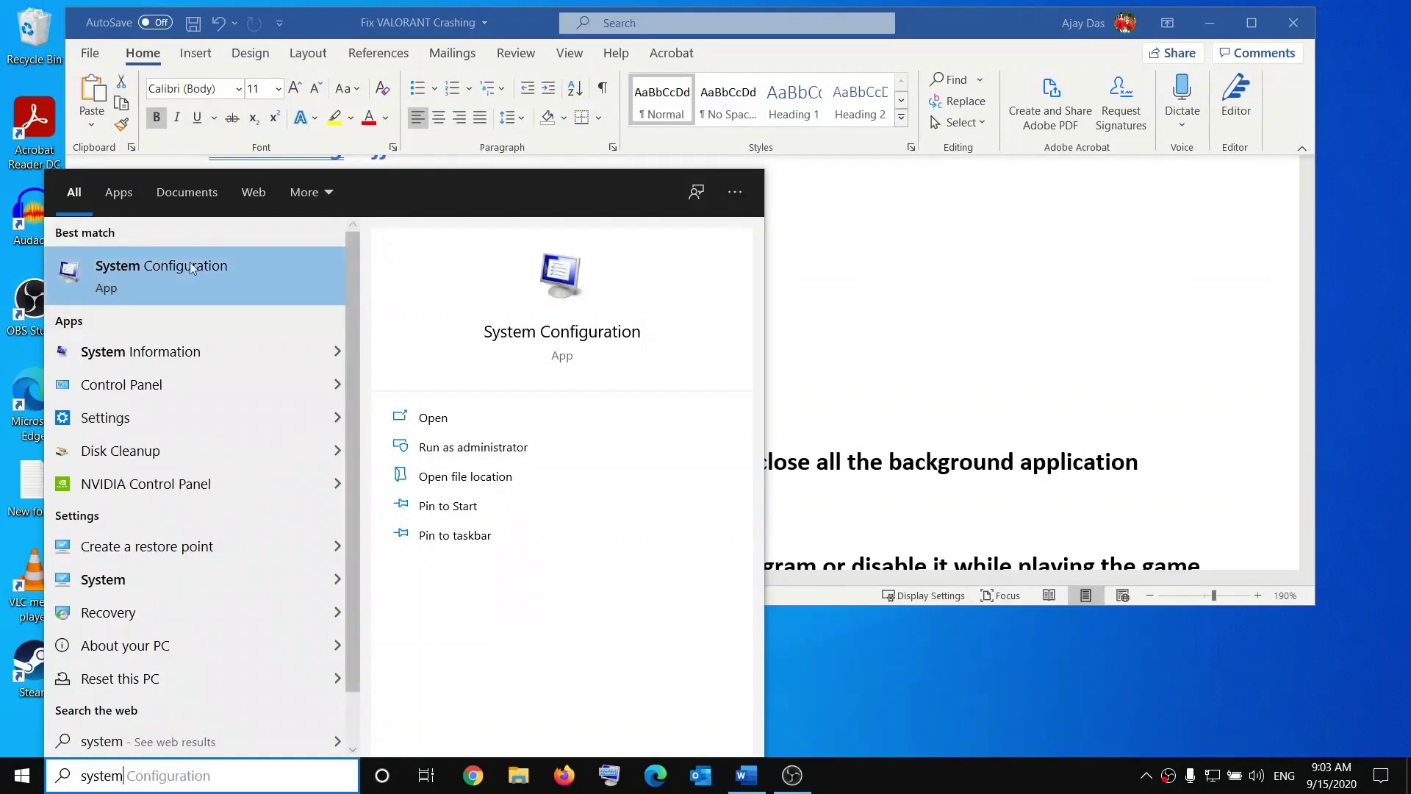
key("ctrl+a")
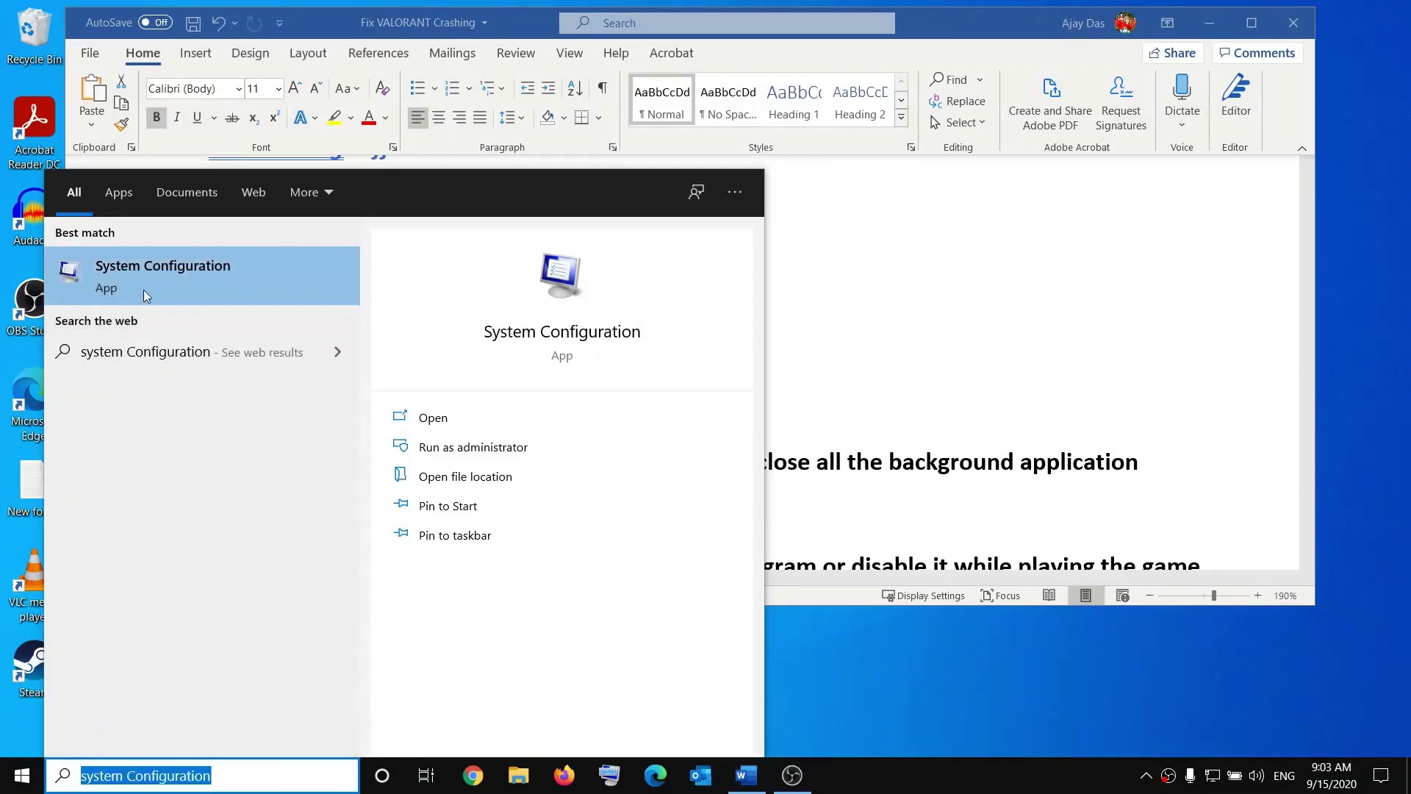
left_click(179, 272)
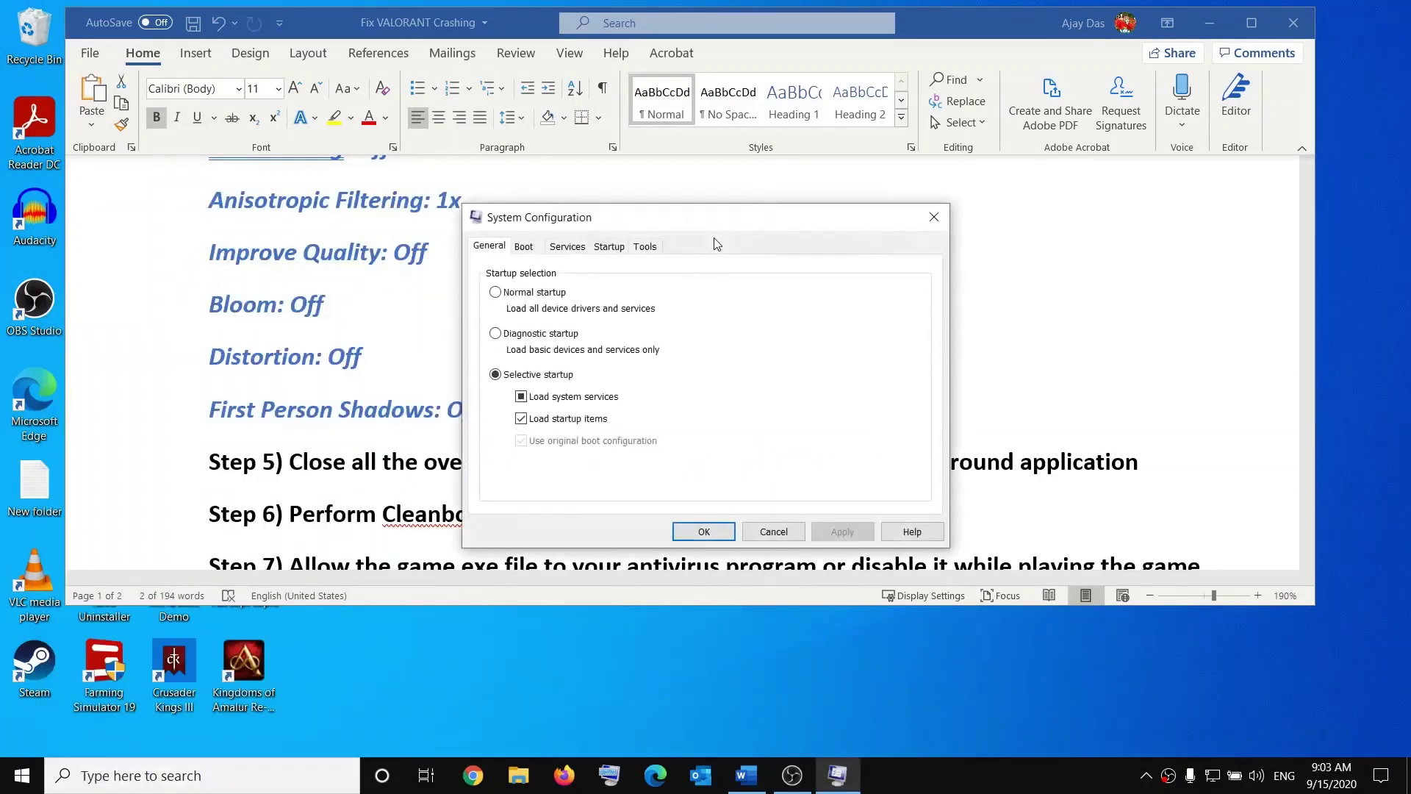
left_click(574, 248)
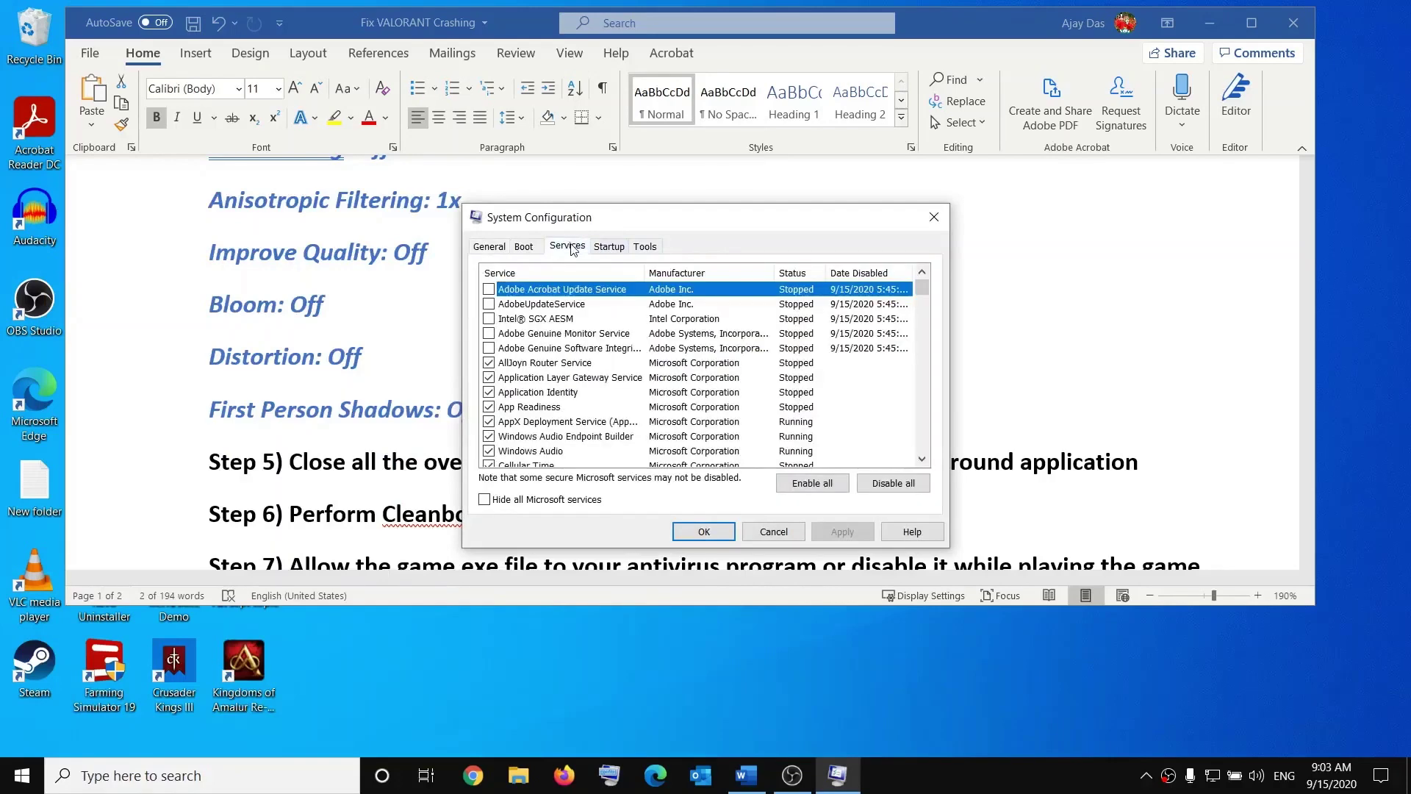
left_click(506, 502)
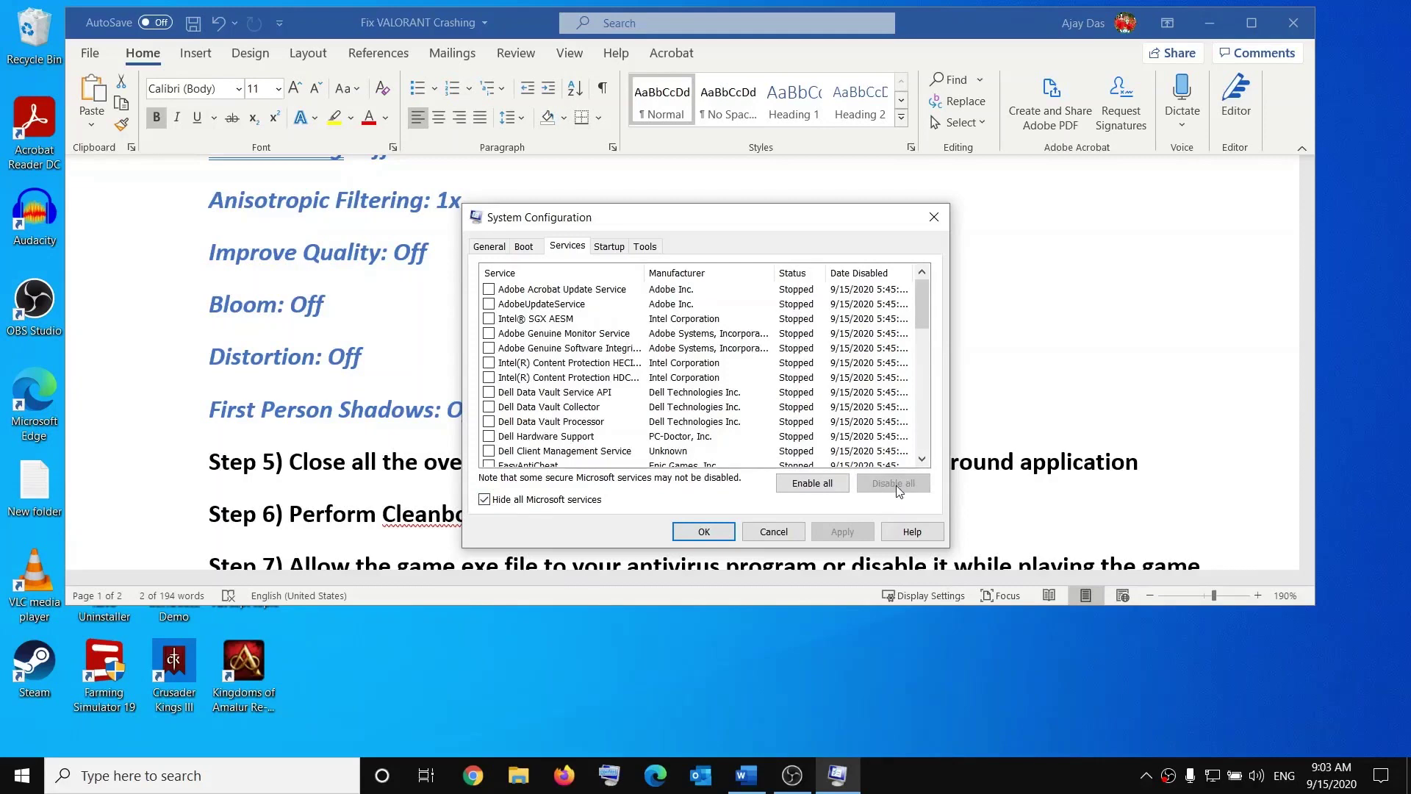
left_click(775, 537)
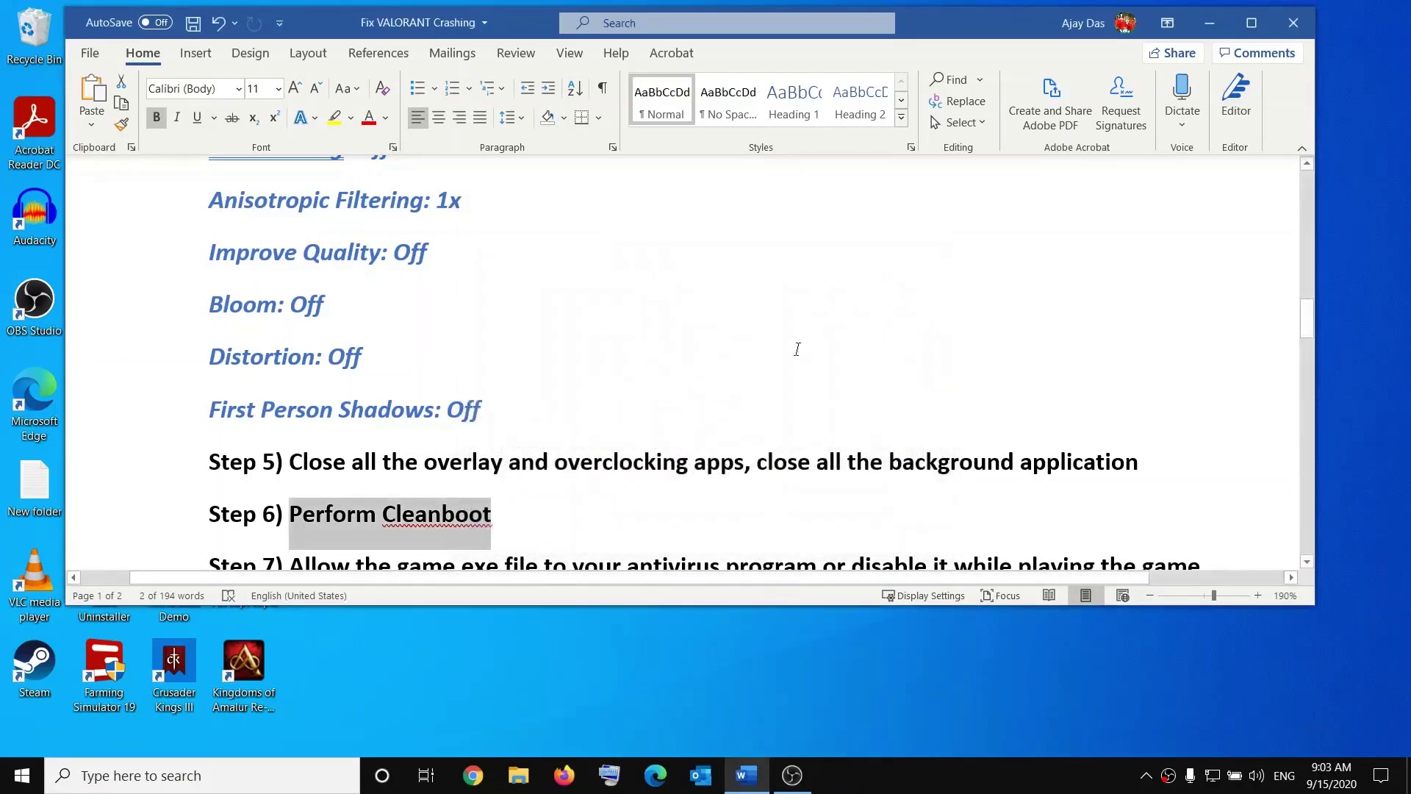
left_click_drag(519, 510, 263, 514)
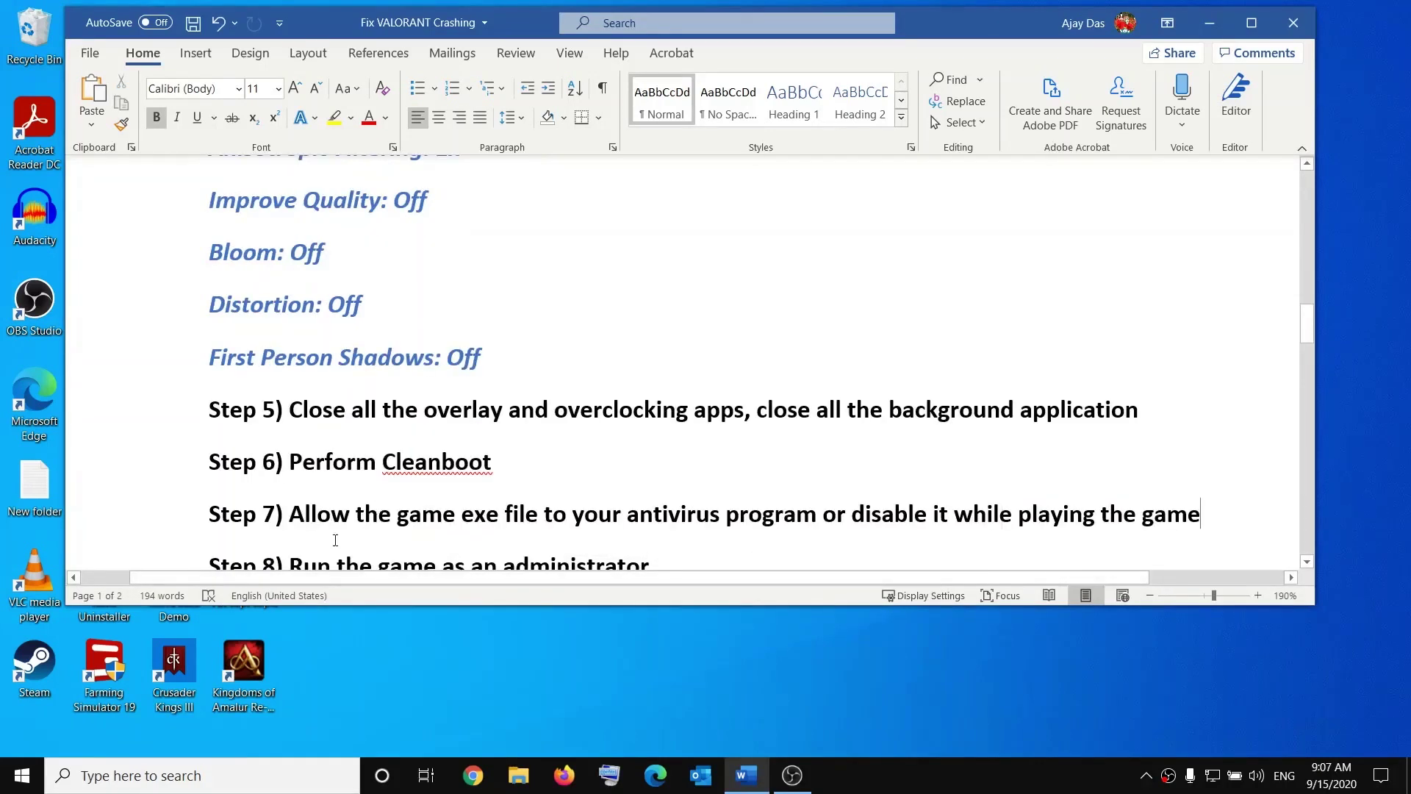
left_click_drag(401, 518, 842, 535)
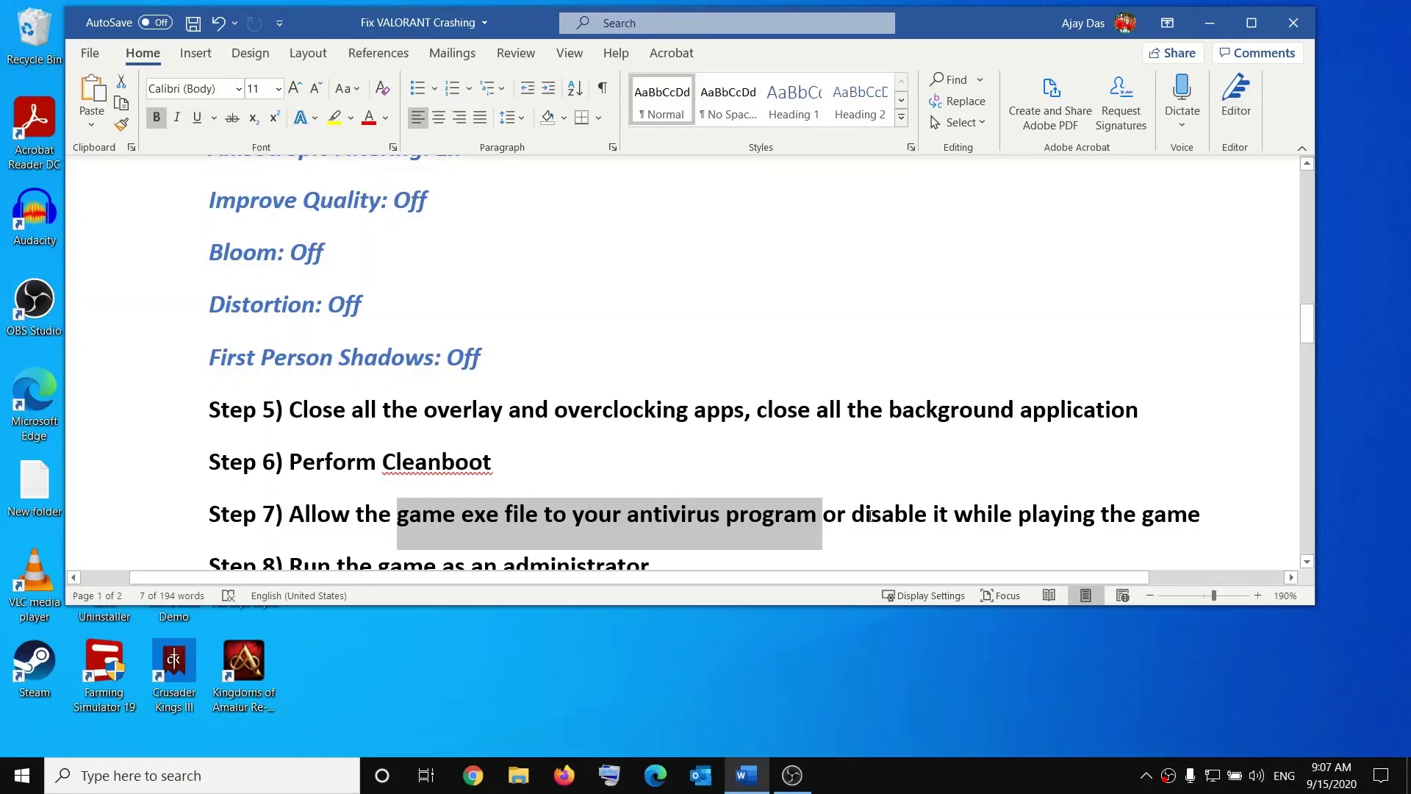
mouse_move(856, 517)
left_mouse_down()
mouse_move(1211, 510)
mouse_move(852, 514)
left_mouse_up()
left_click(1211, 510)
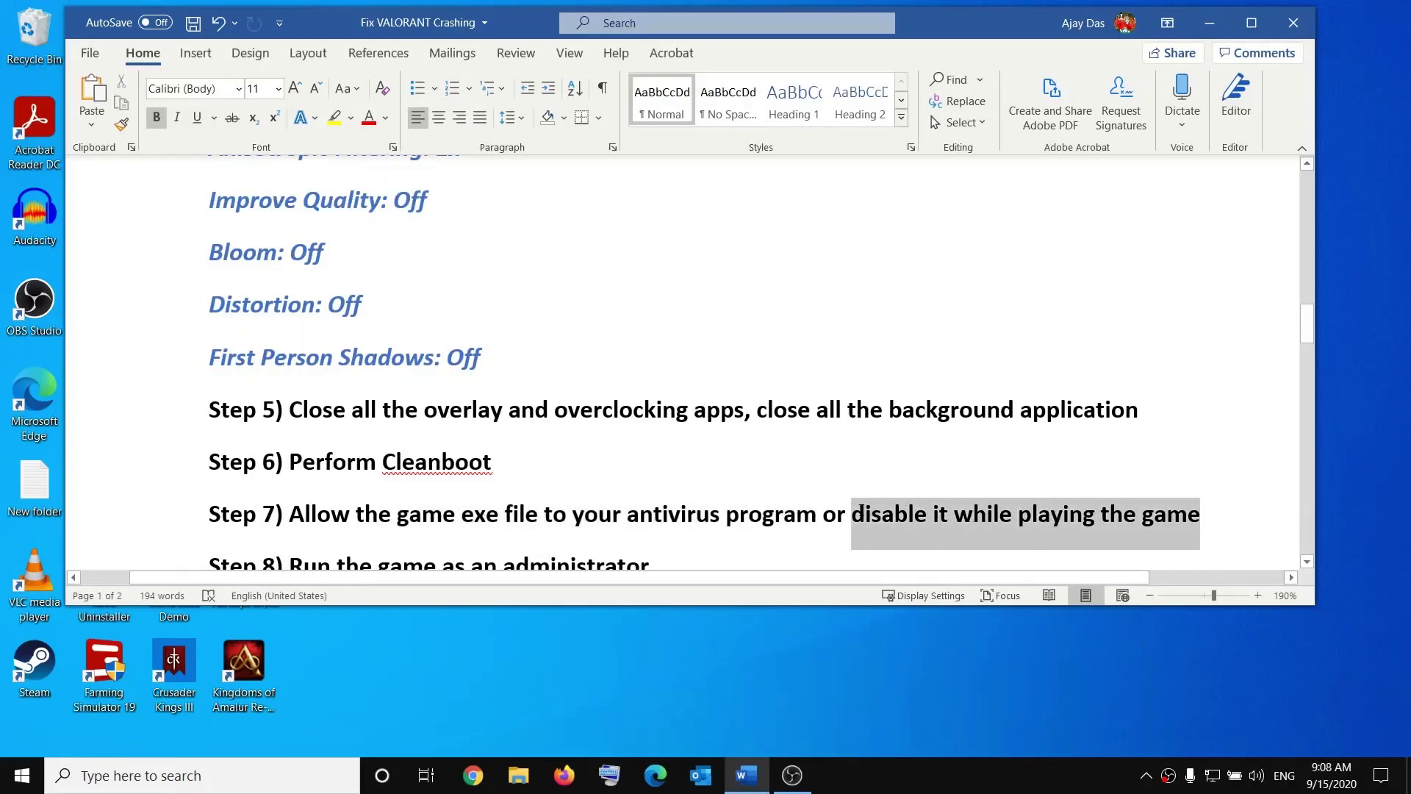
left_click(783, 514)
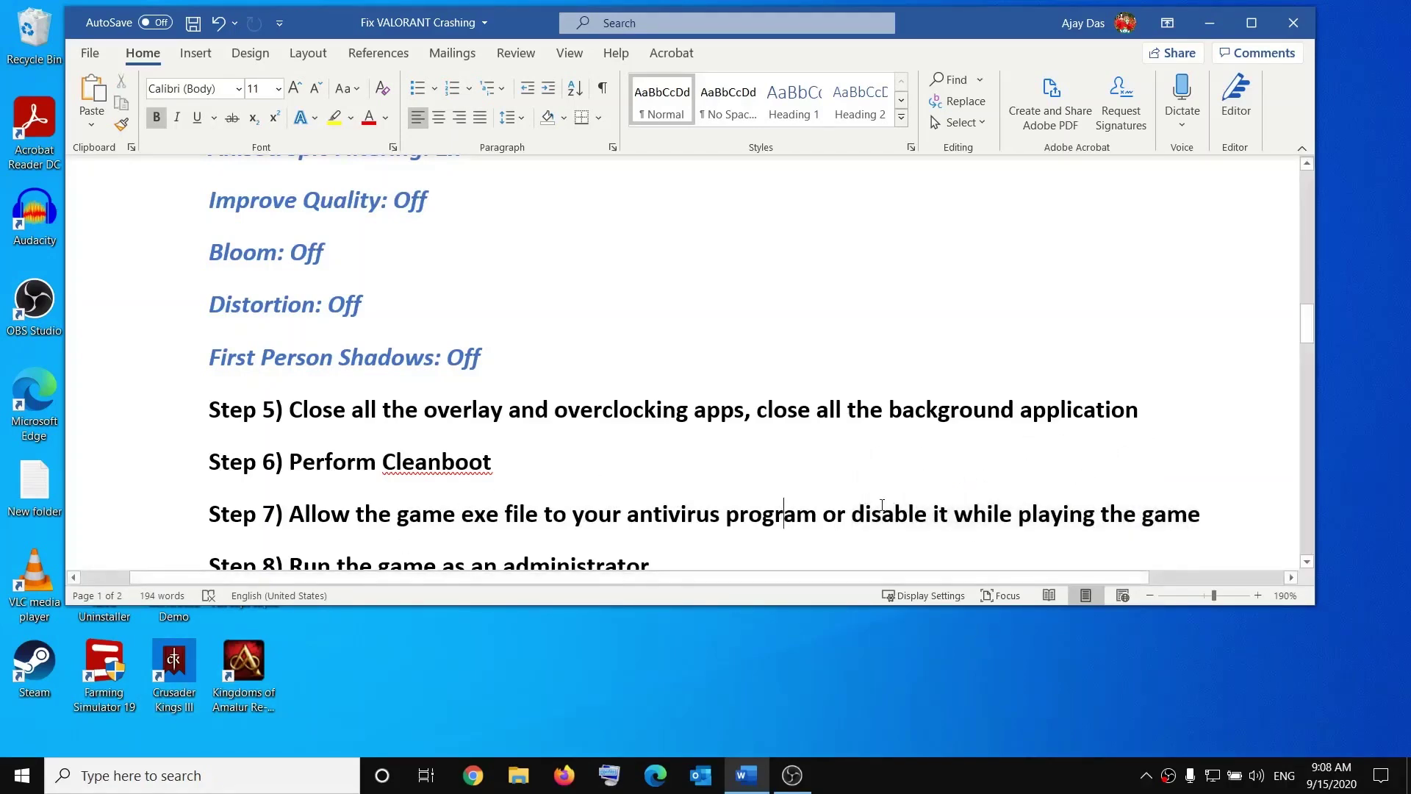
Switch Controlled folder access off in Windows Security's ransomware protection, approving the prompt, then return to Word.
left_click(22, 775)
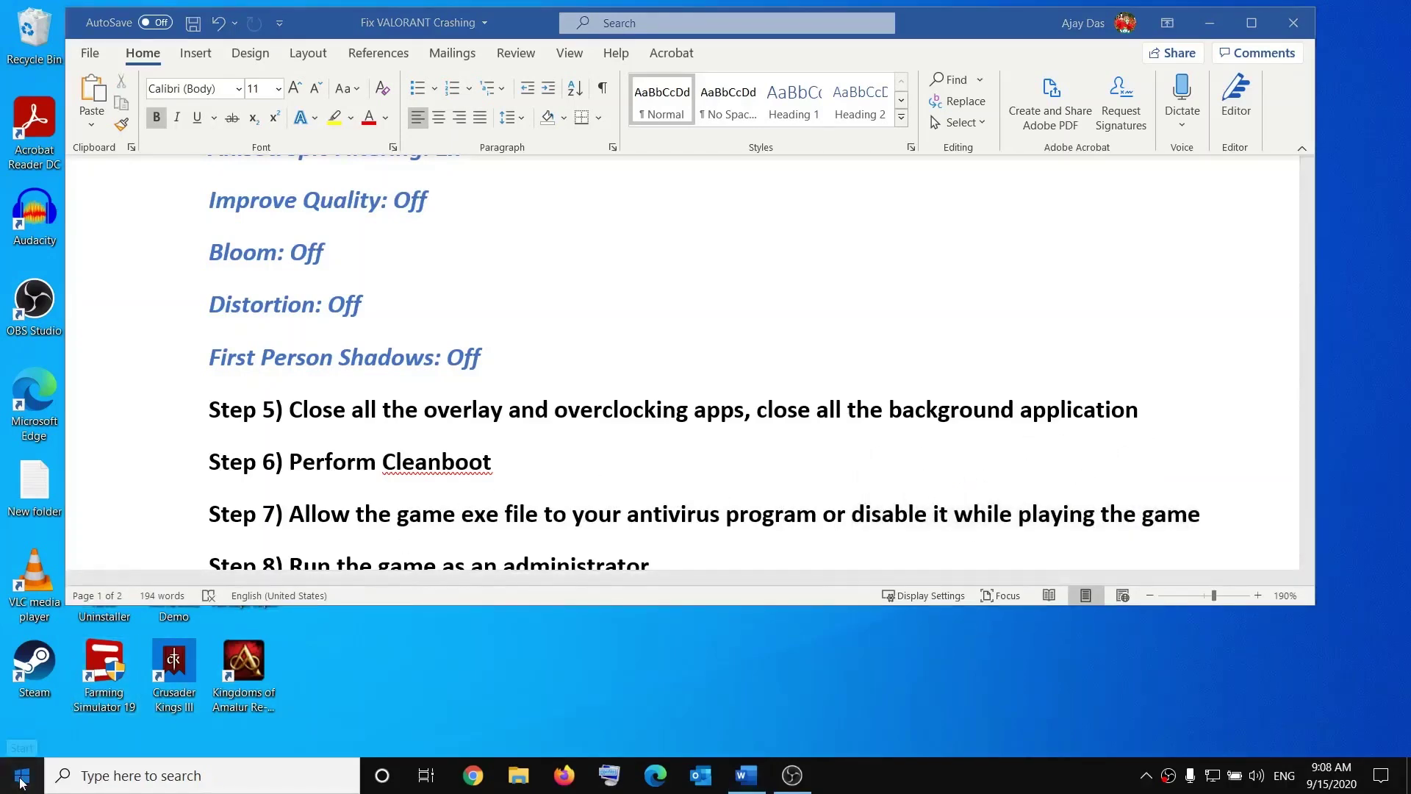
left_click(81, 690)
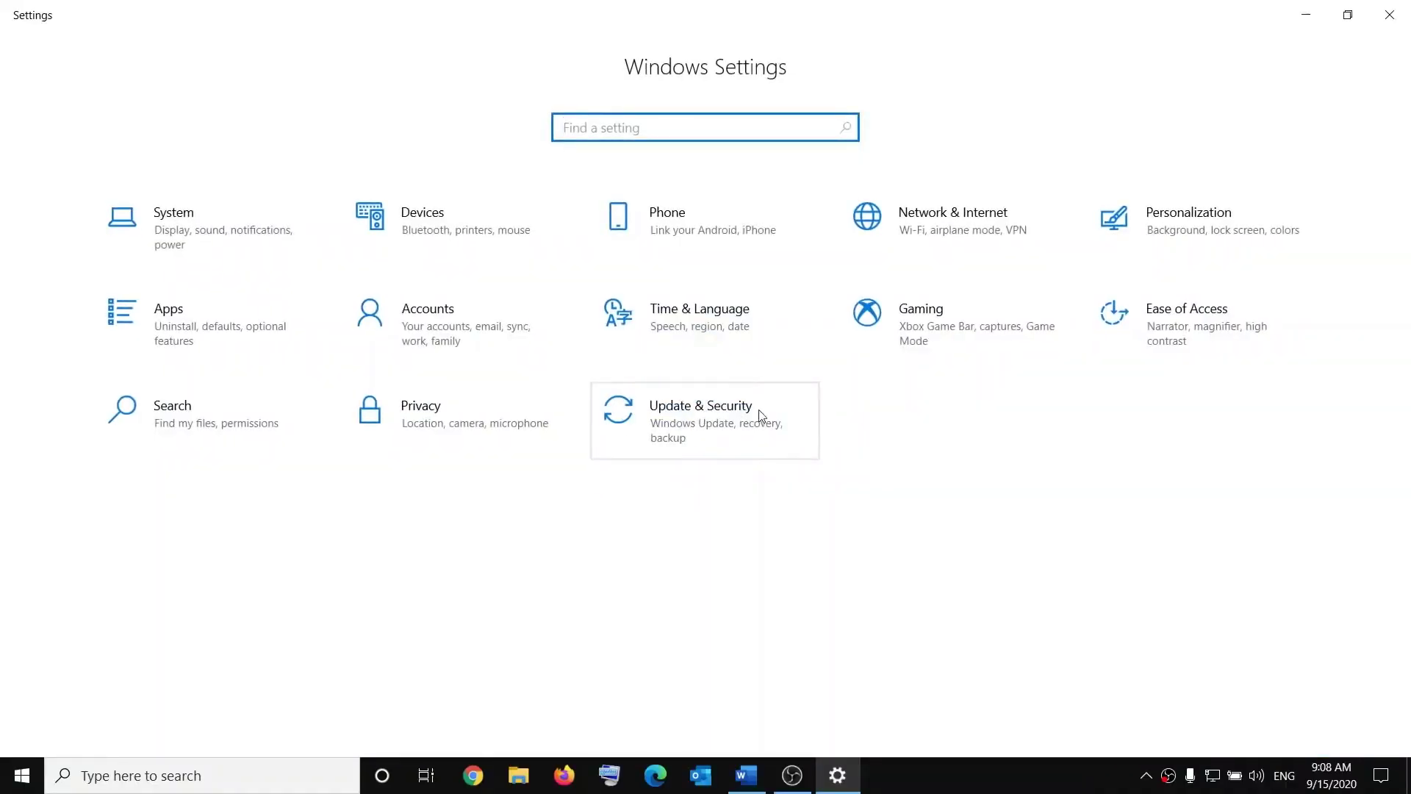
left_click(760, 416)
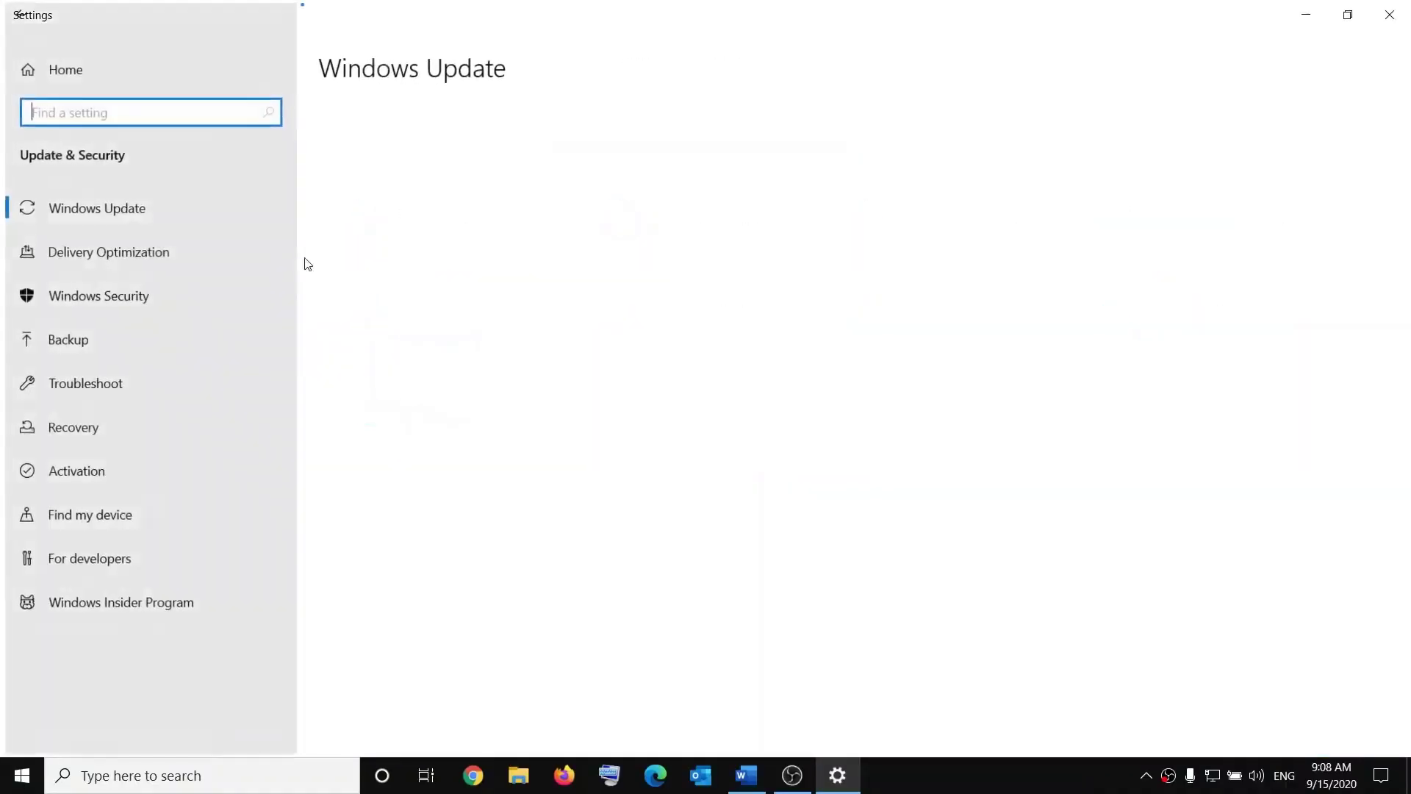
left_click(147, 303)
left_click(477, 278)
scroll(858, 483, "down", 15)
scroll(859, 487, "down", 10)
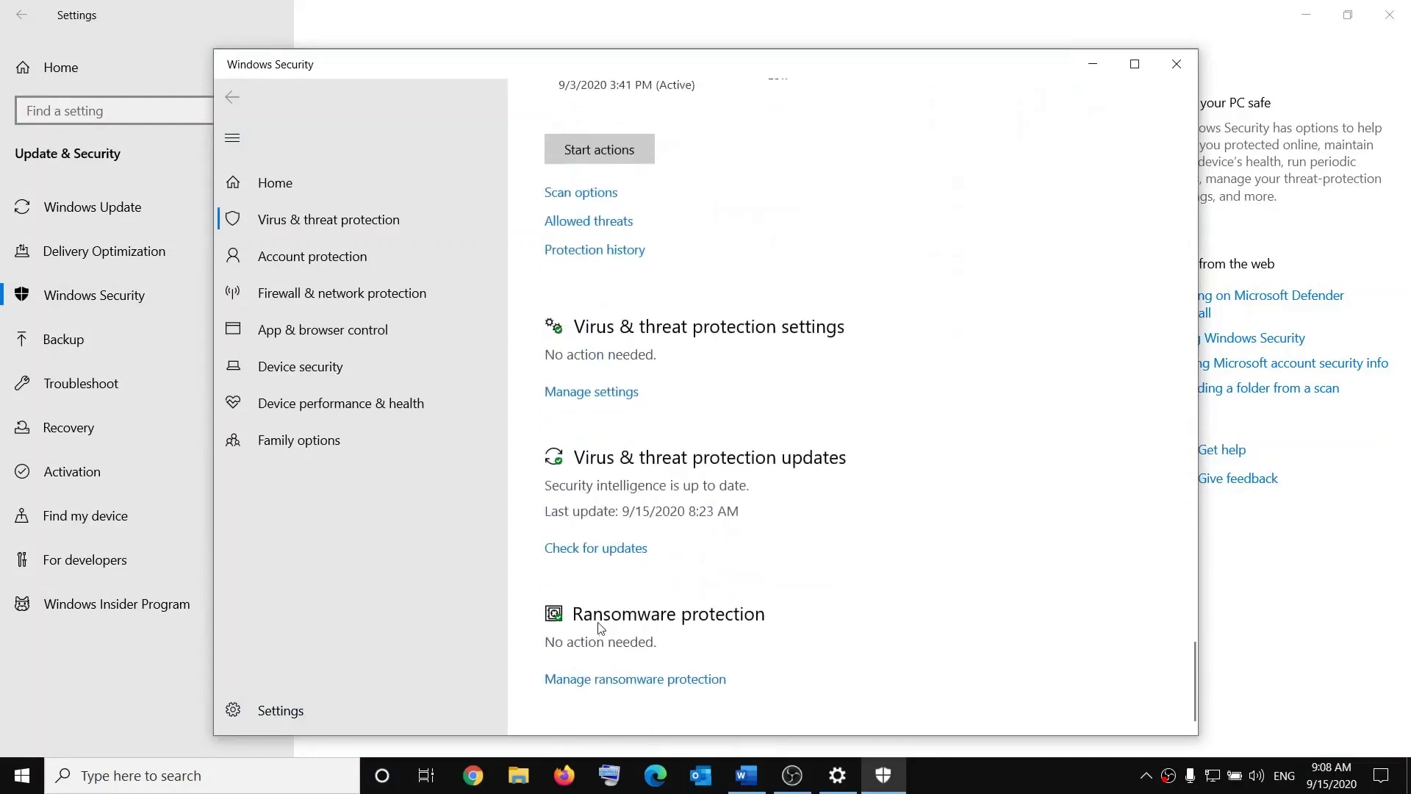
left_click(671, 681)
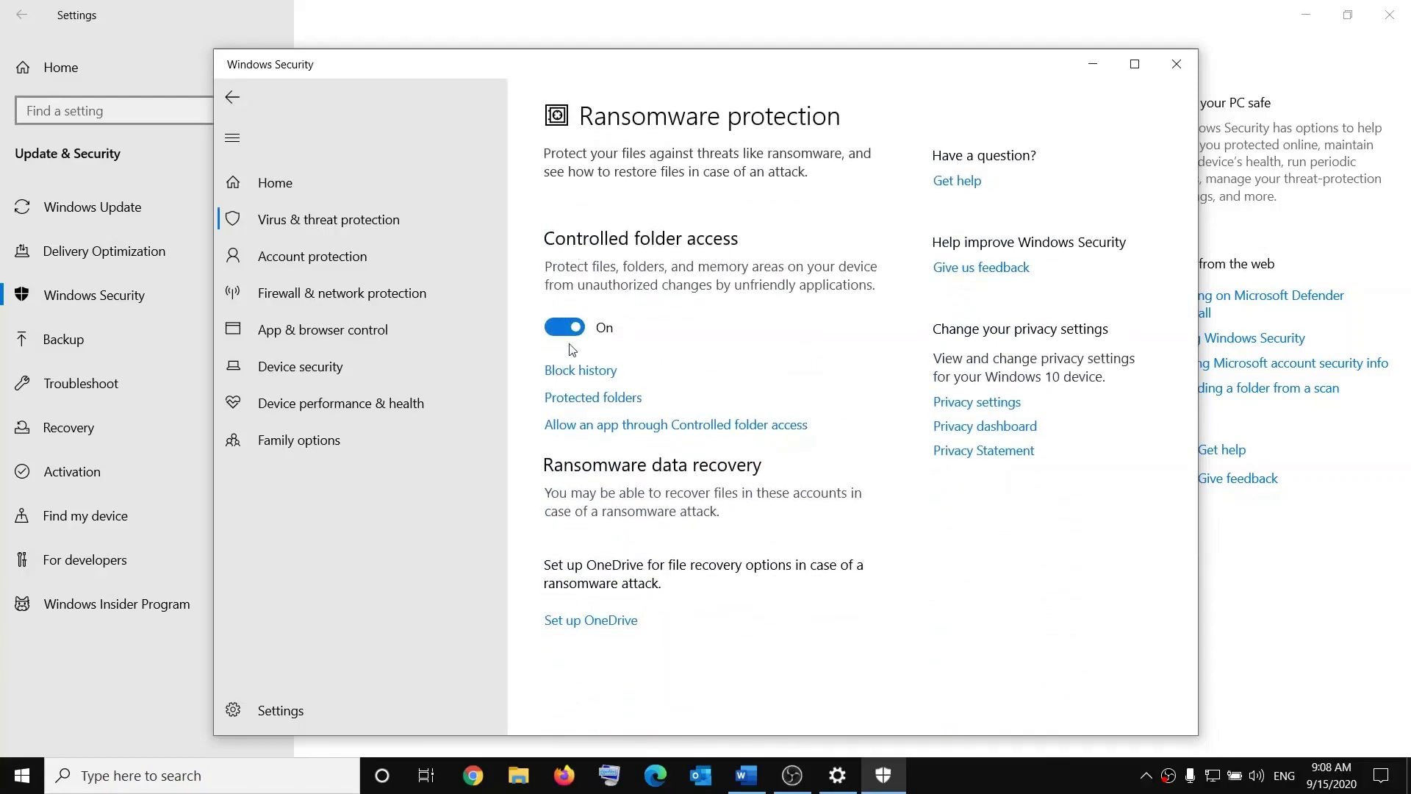
left_click(563, 328)
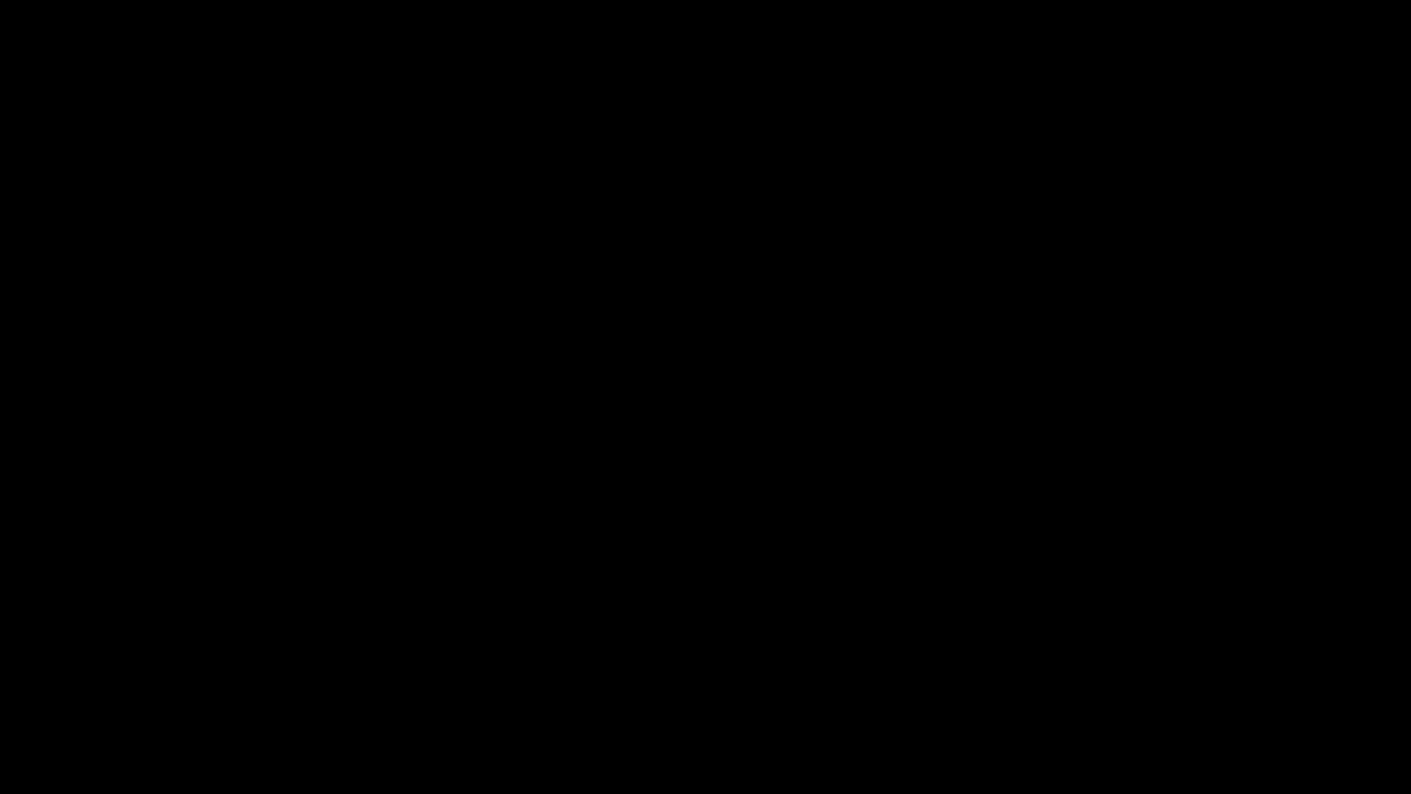
left_click(792, 333)
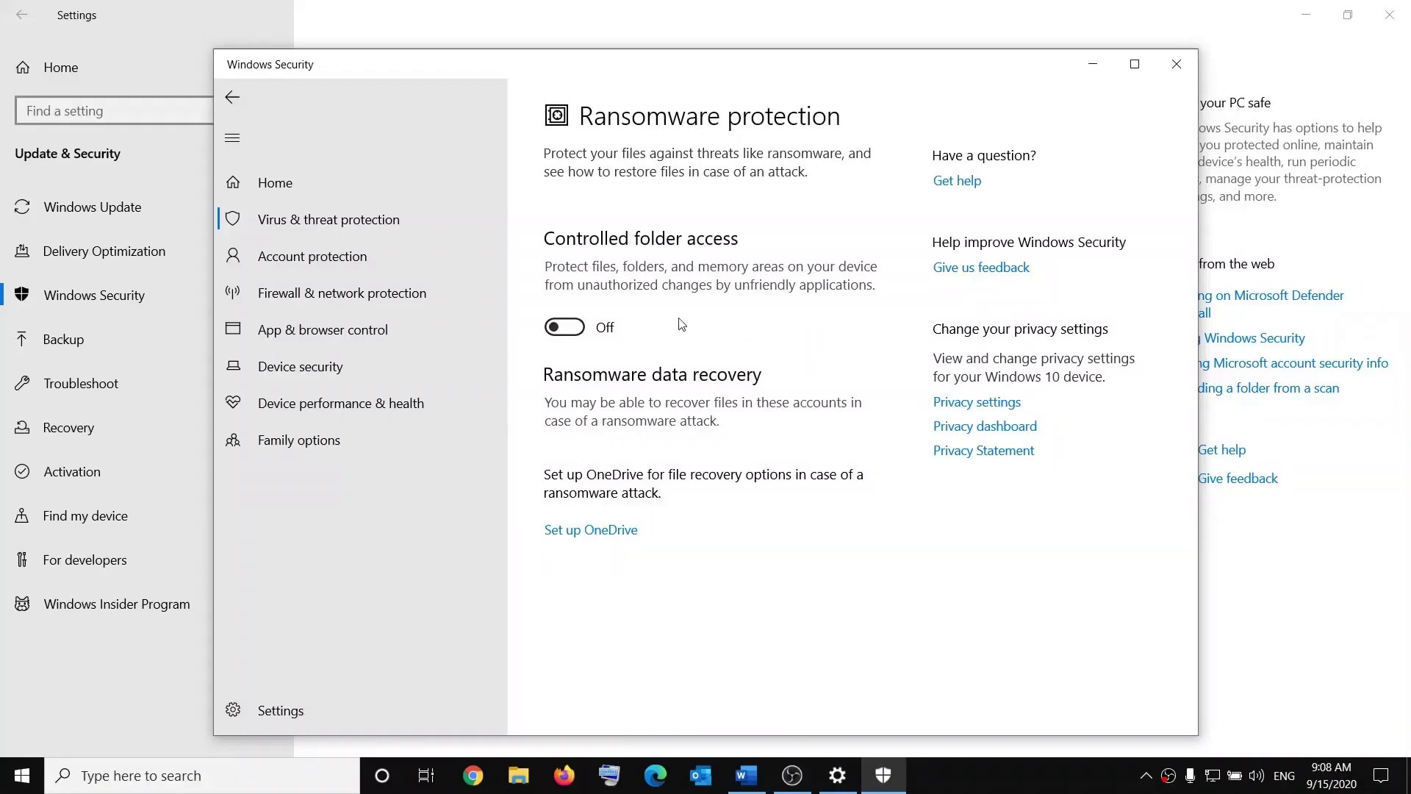
left_click(746, 775)
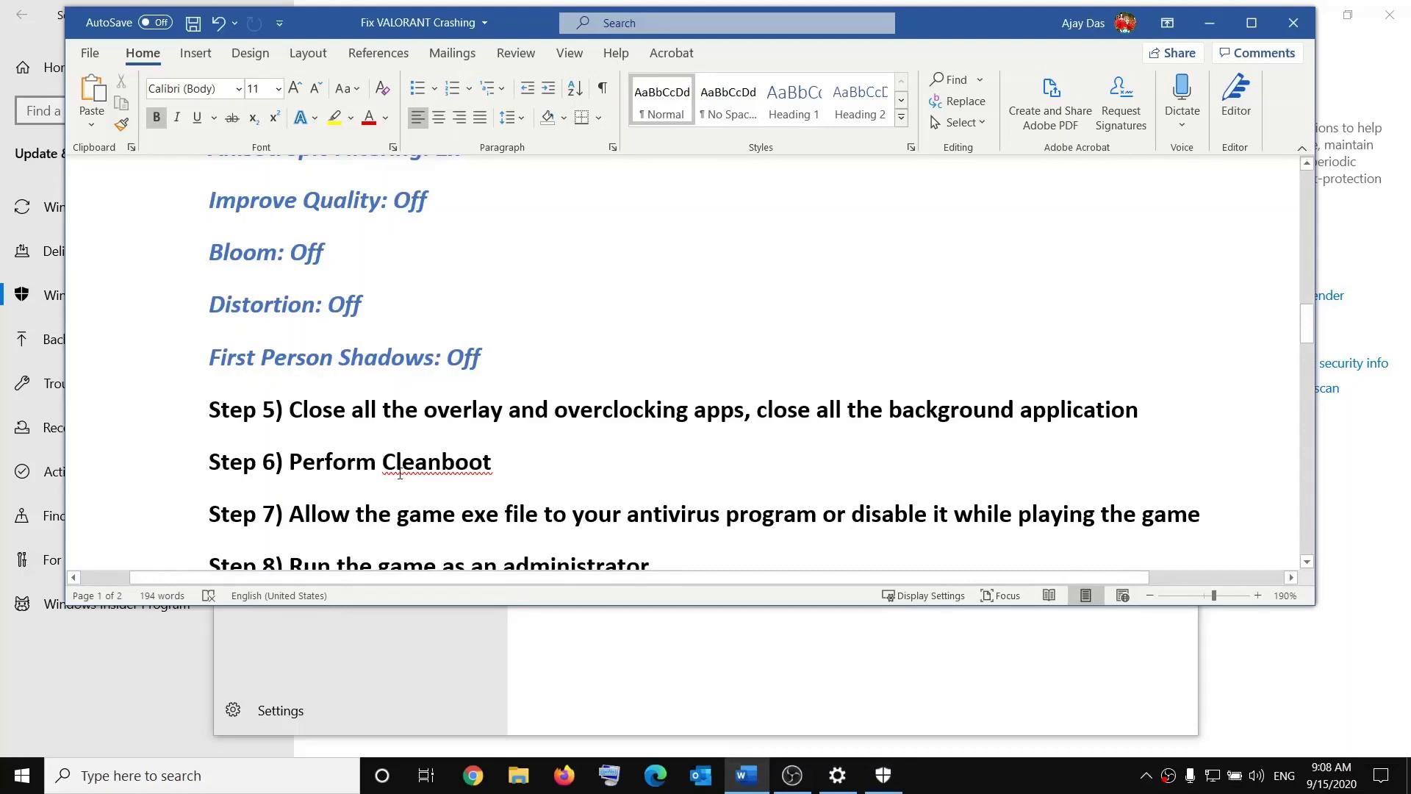
Tick 'Run this program as an administrator' in the VALORANT shortcut's Compatibility properties and apply it.
scroll(400, 474, "down", 1)
left_click_drag(289, 482, 620, 492)
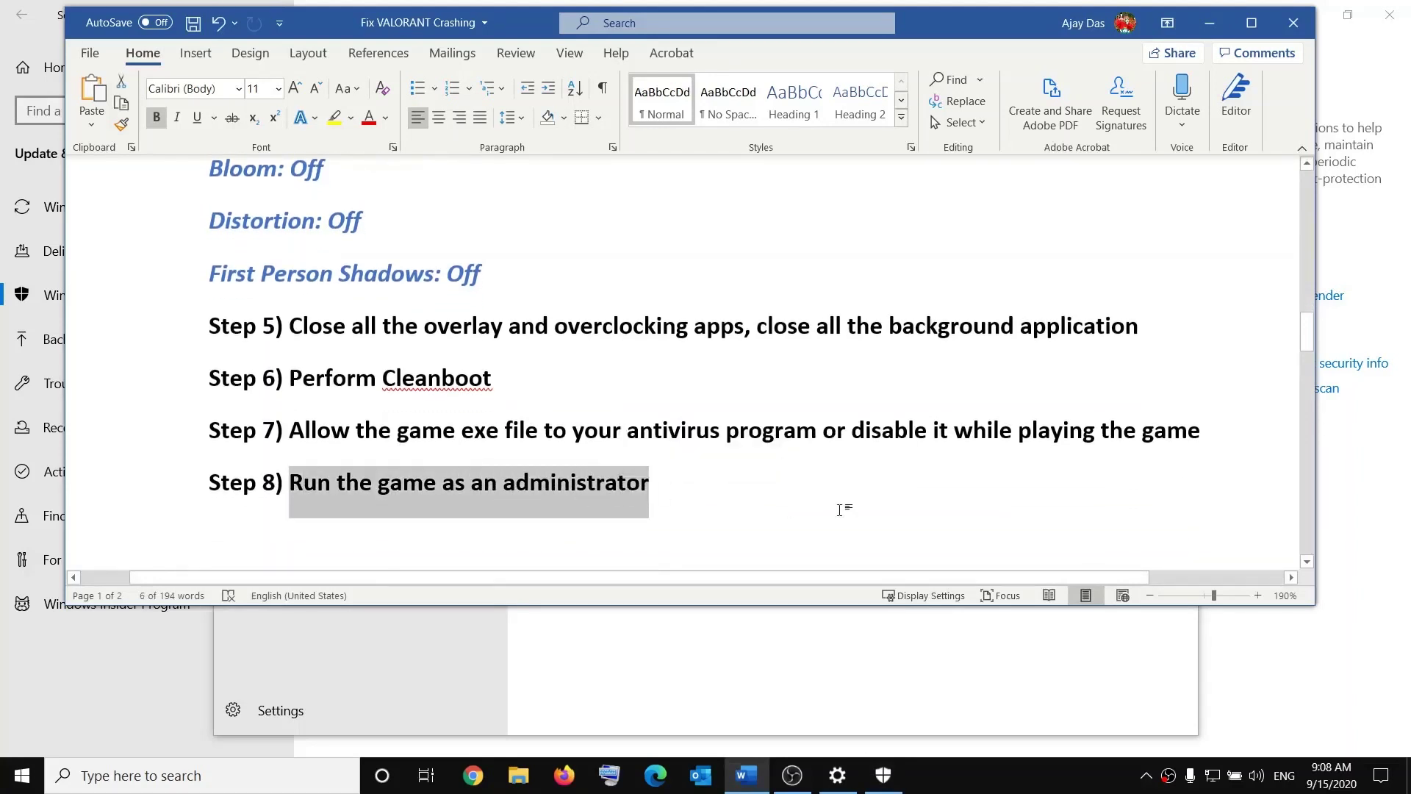
key("super+d")
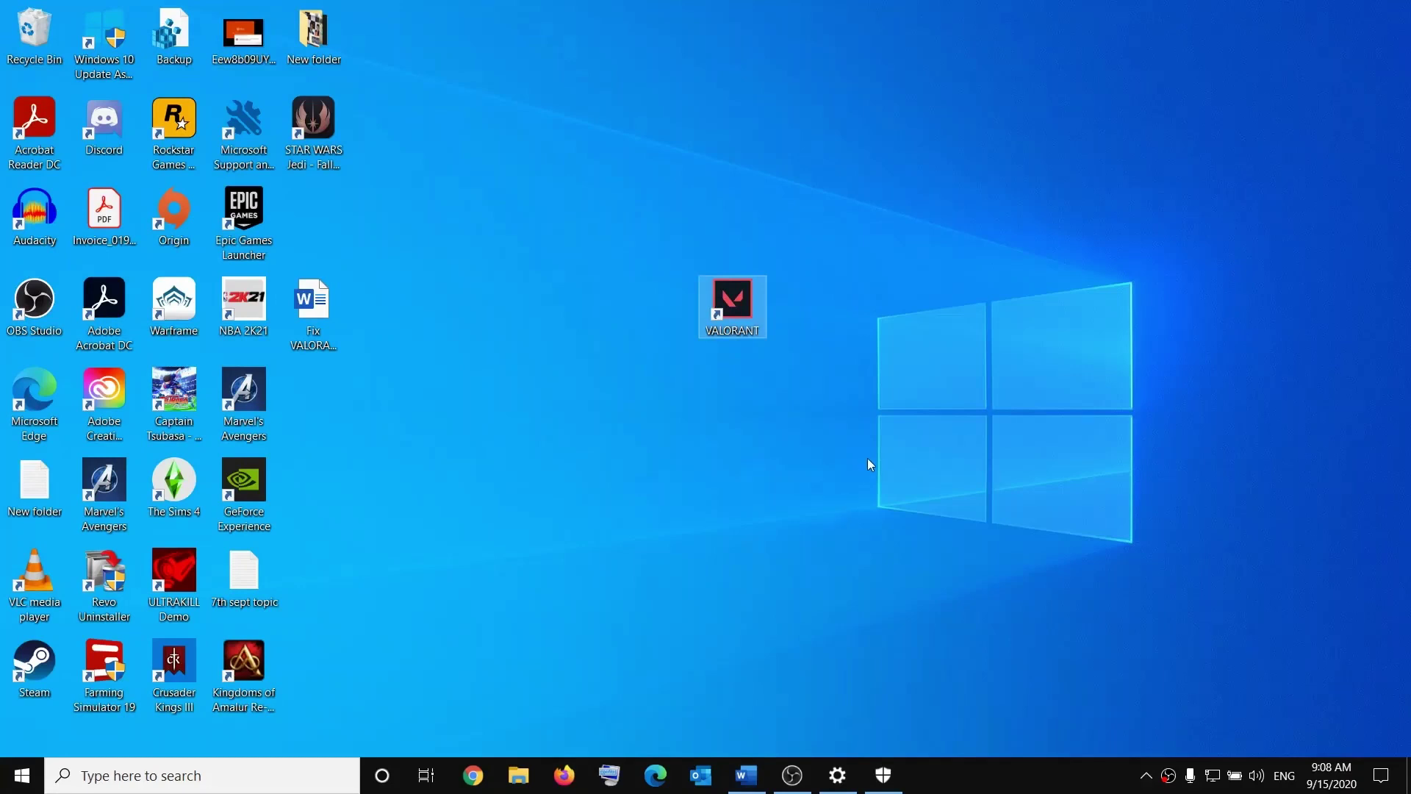
right_click(754, 310)
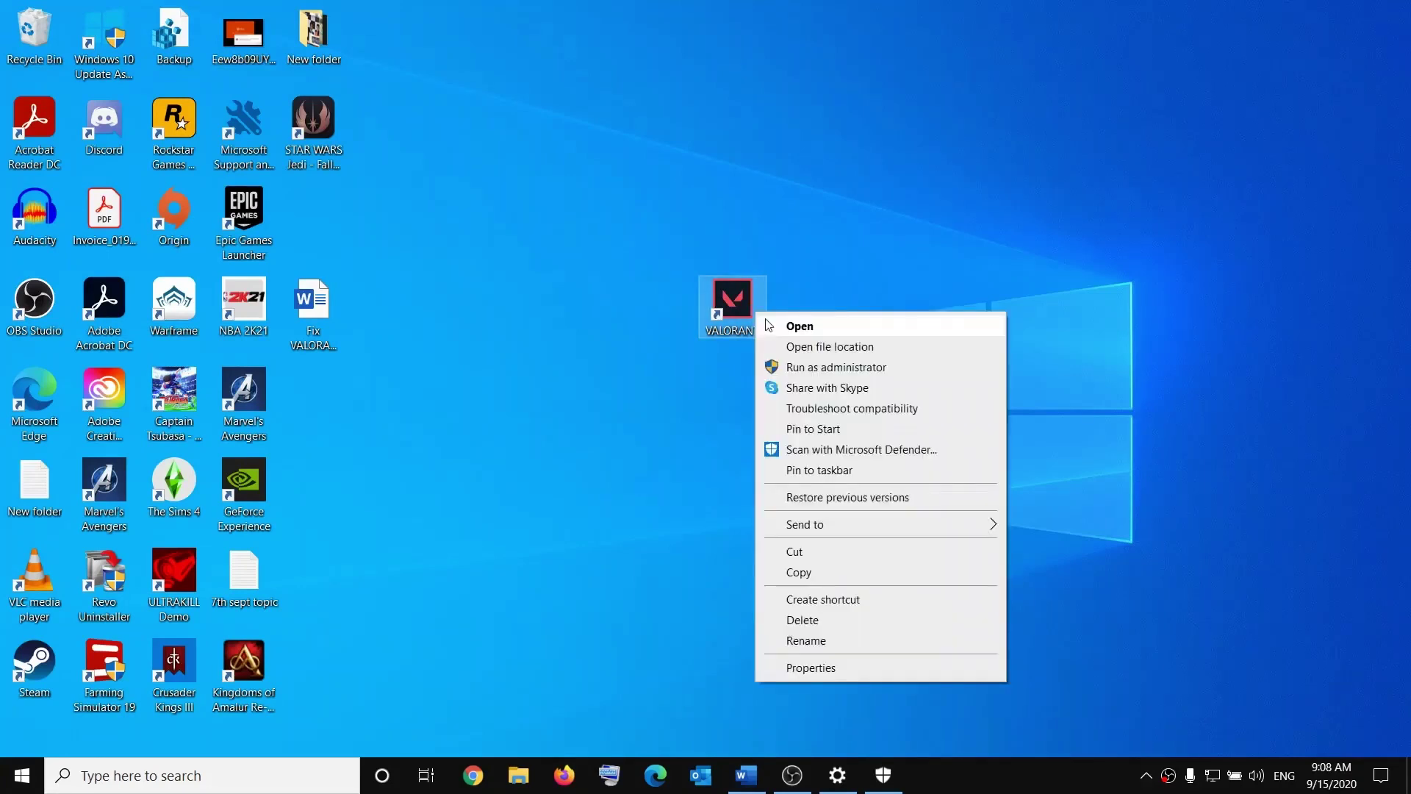
left_click(821, 668)
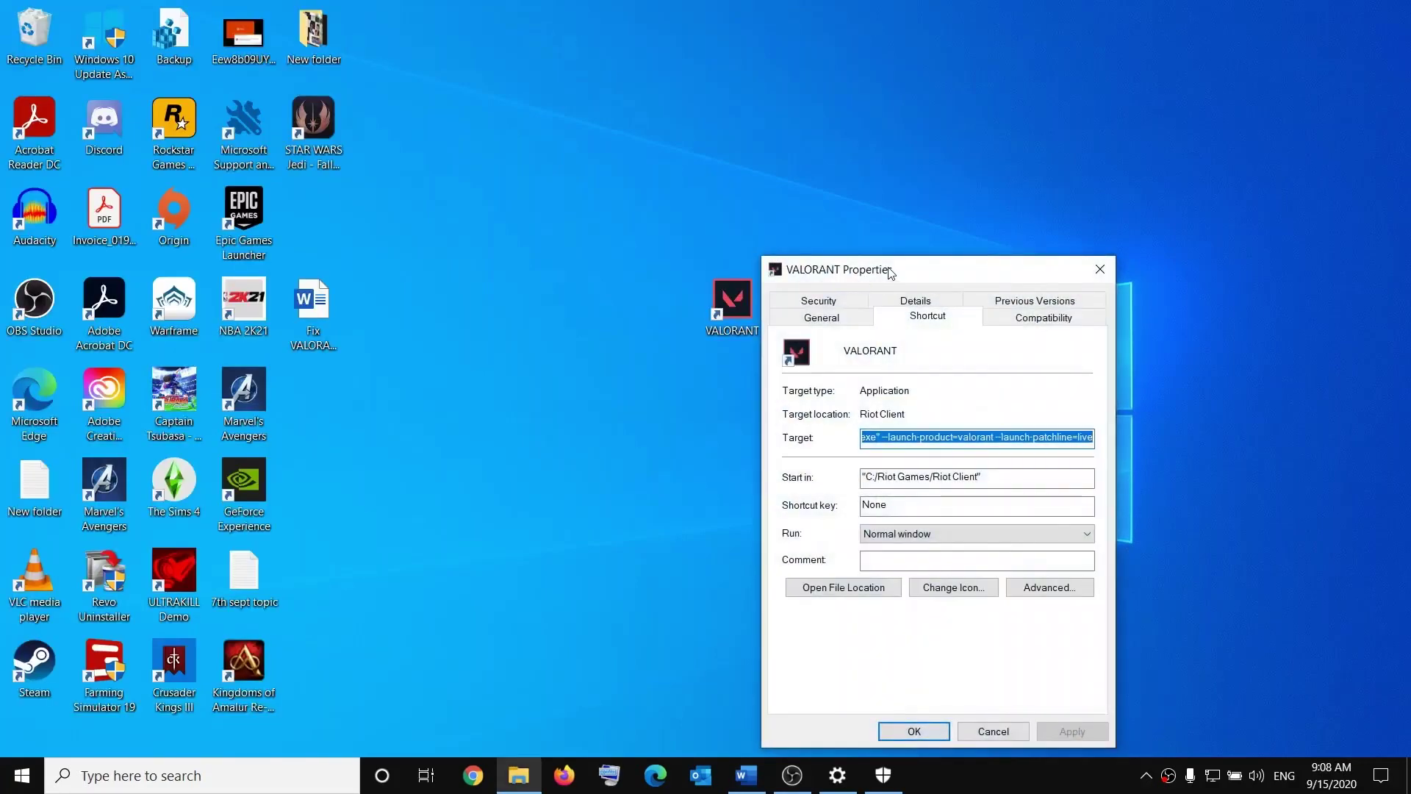
left_click_drag(888, 268, 977, 94)
left_click(1123, 136)
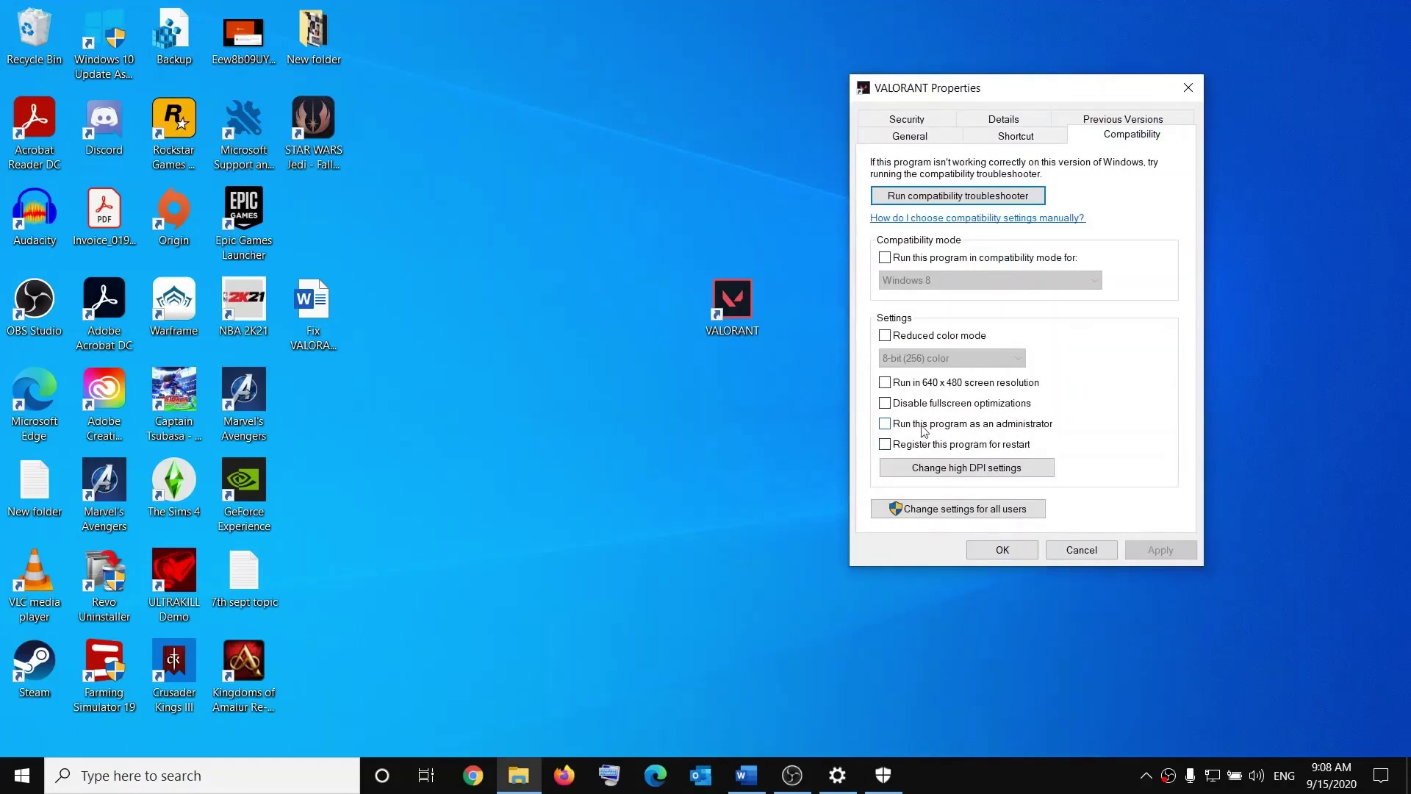
left_click(884, 424)
left_click(1160, 550)
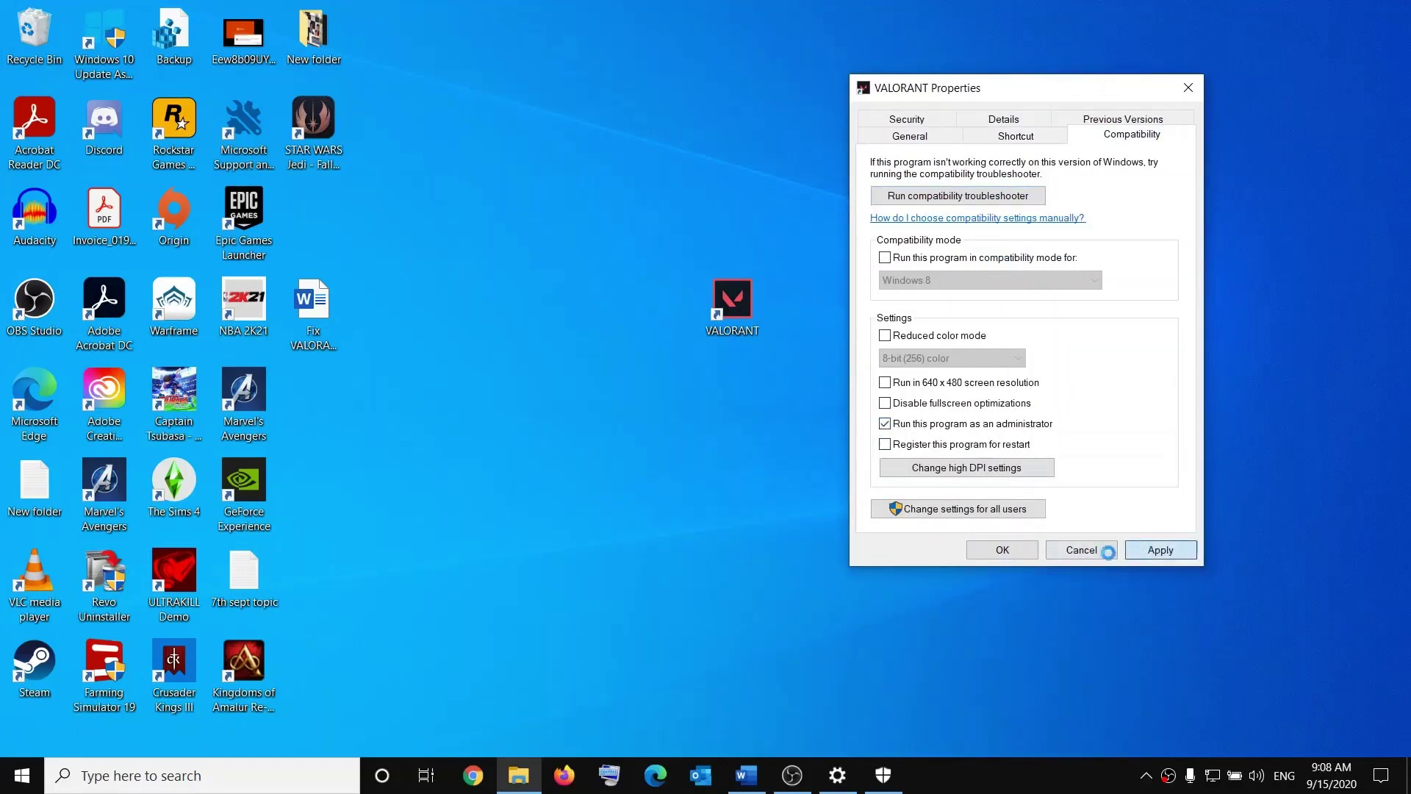
left_click(1017, 552)
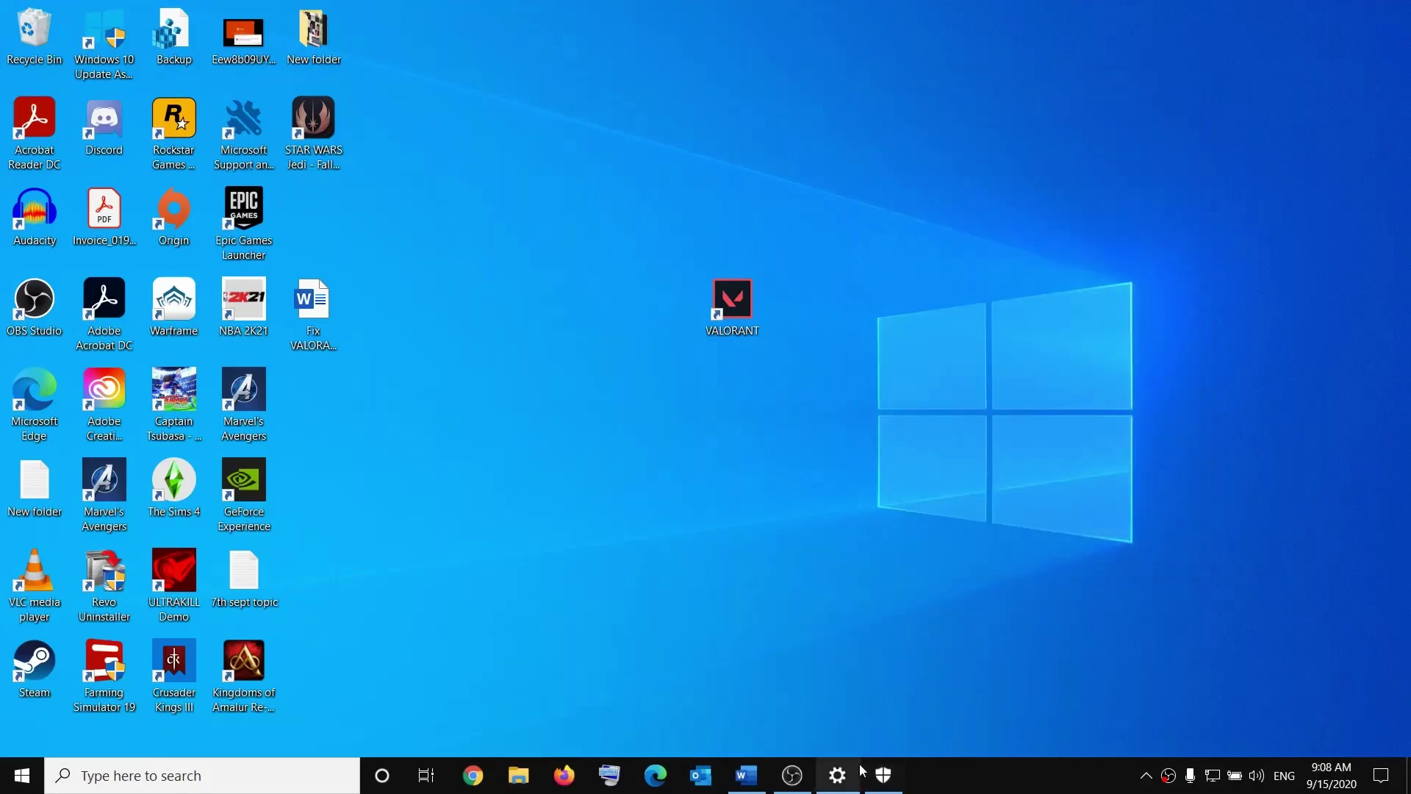
Highlight the Step 9 high priority instruction, then minimize Word and the running VALORANT game.
left_click(746, 775)
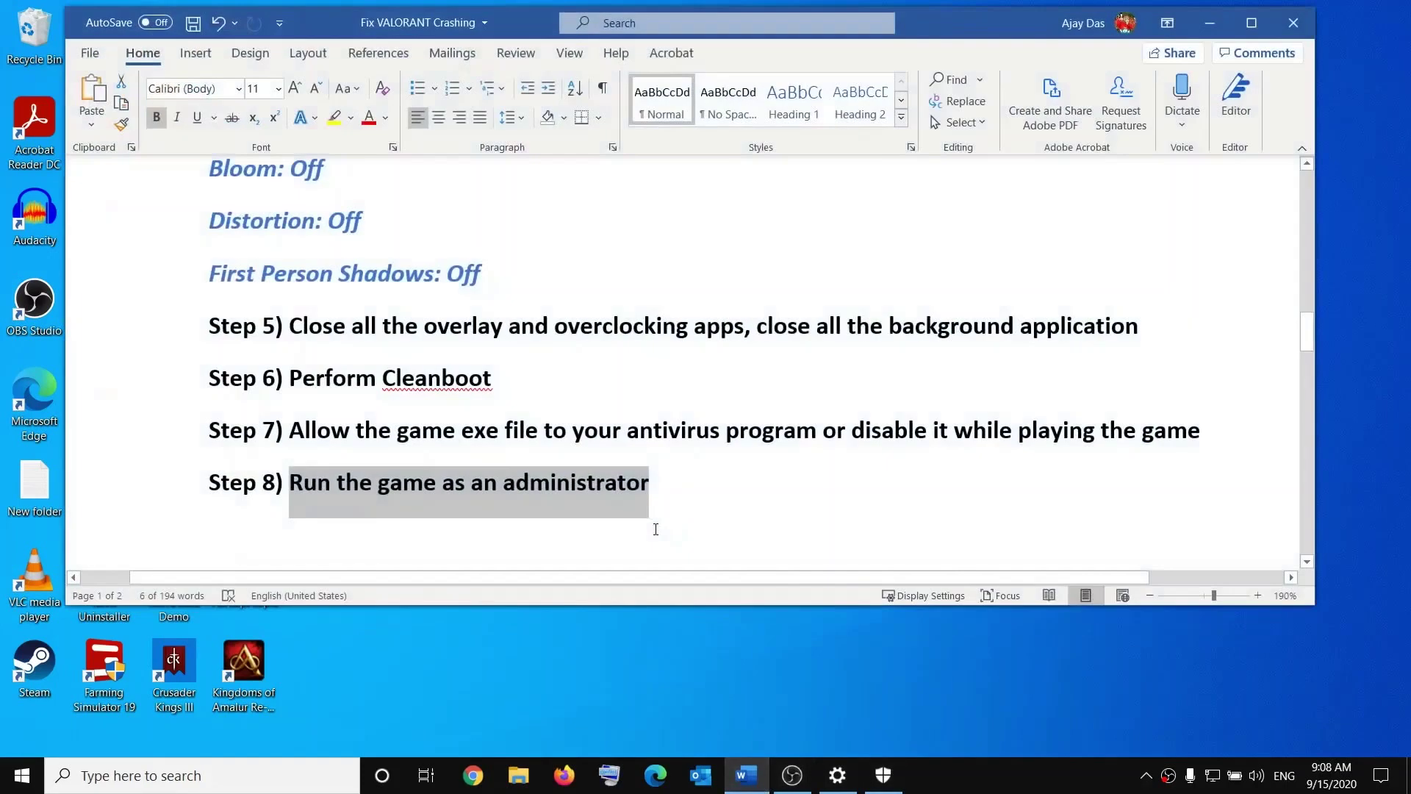
scroll(471, 396, "down", 3)
scroll(448, 408, "up", 2)
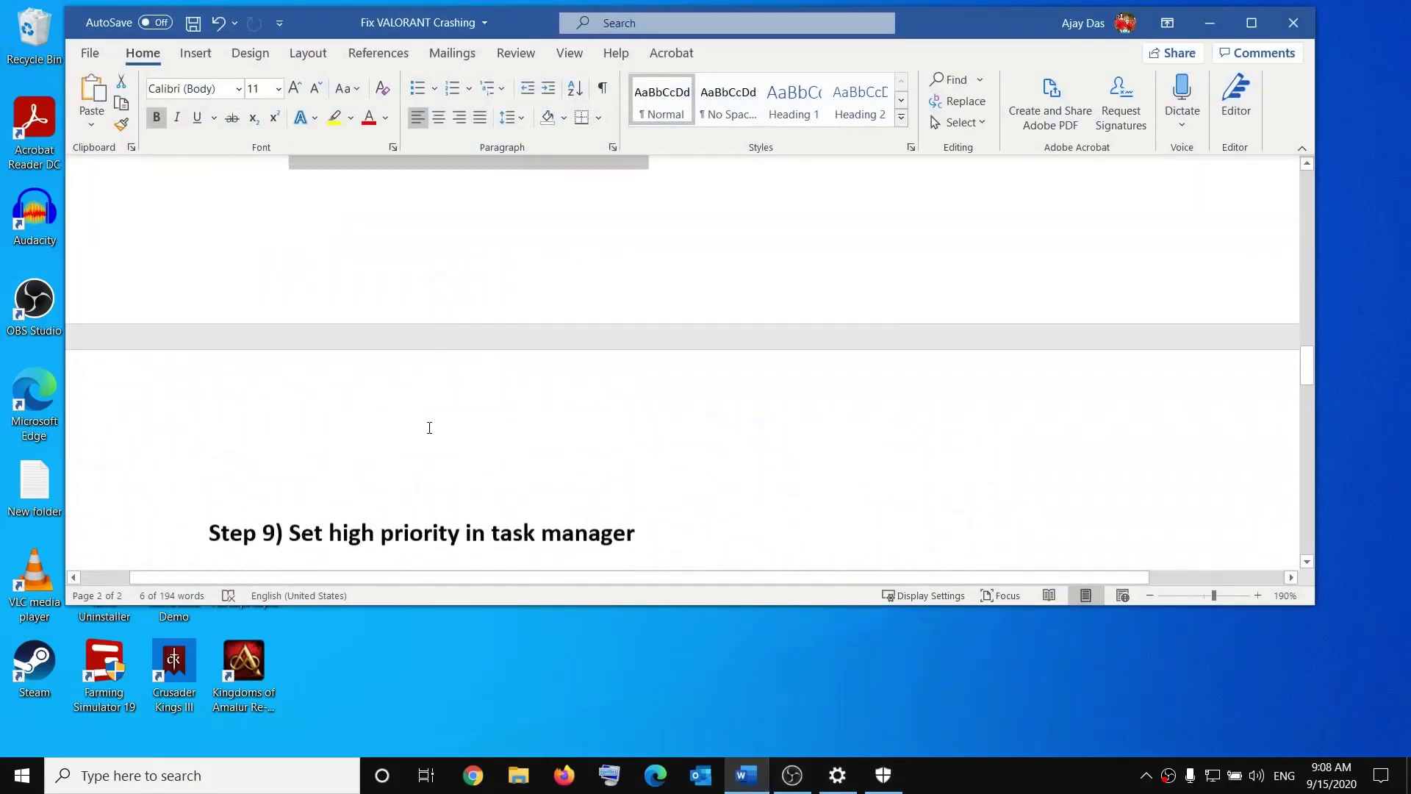
scroll(390, 465, "down", 1)
left_click_drag(294, 466, 633, 467)
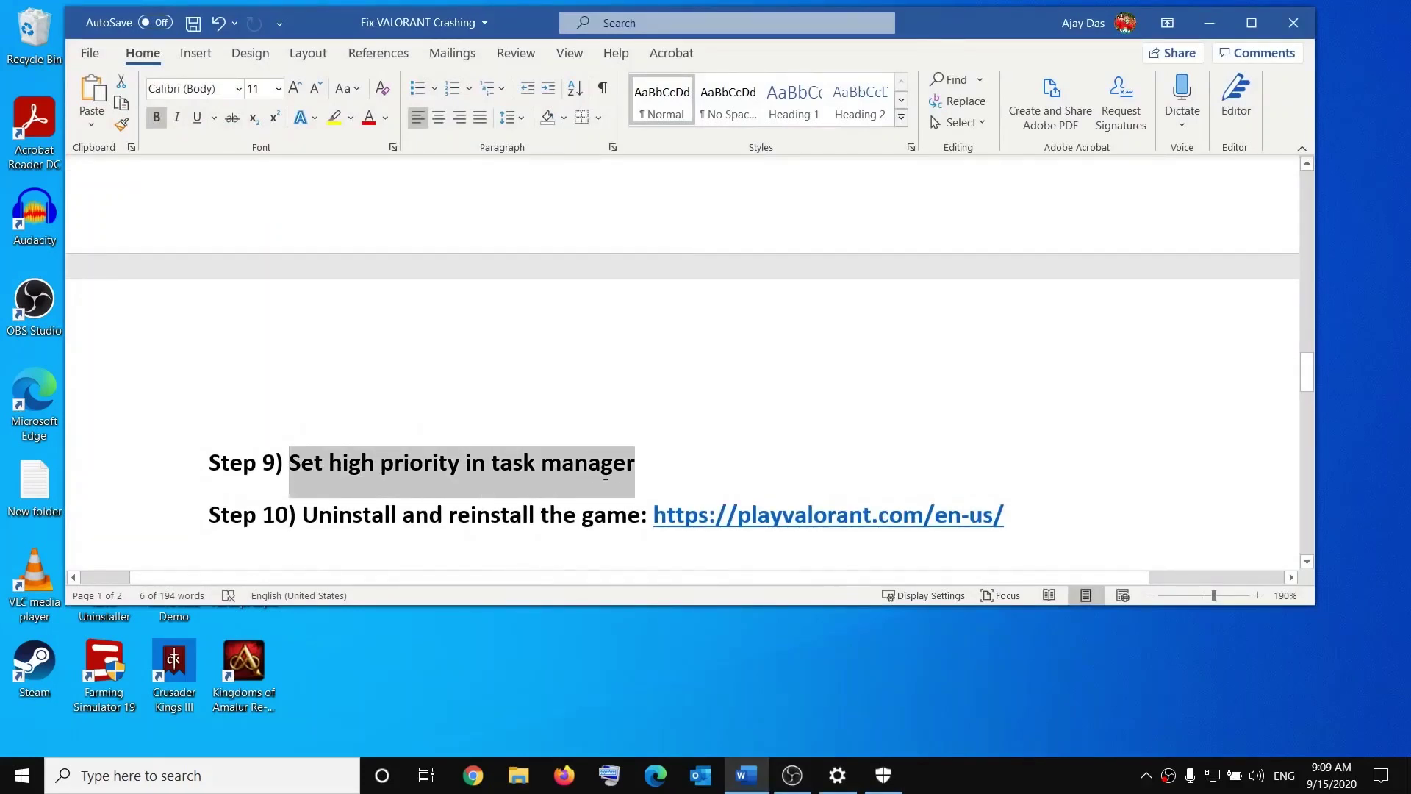
left_click(1210, 23)
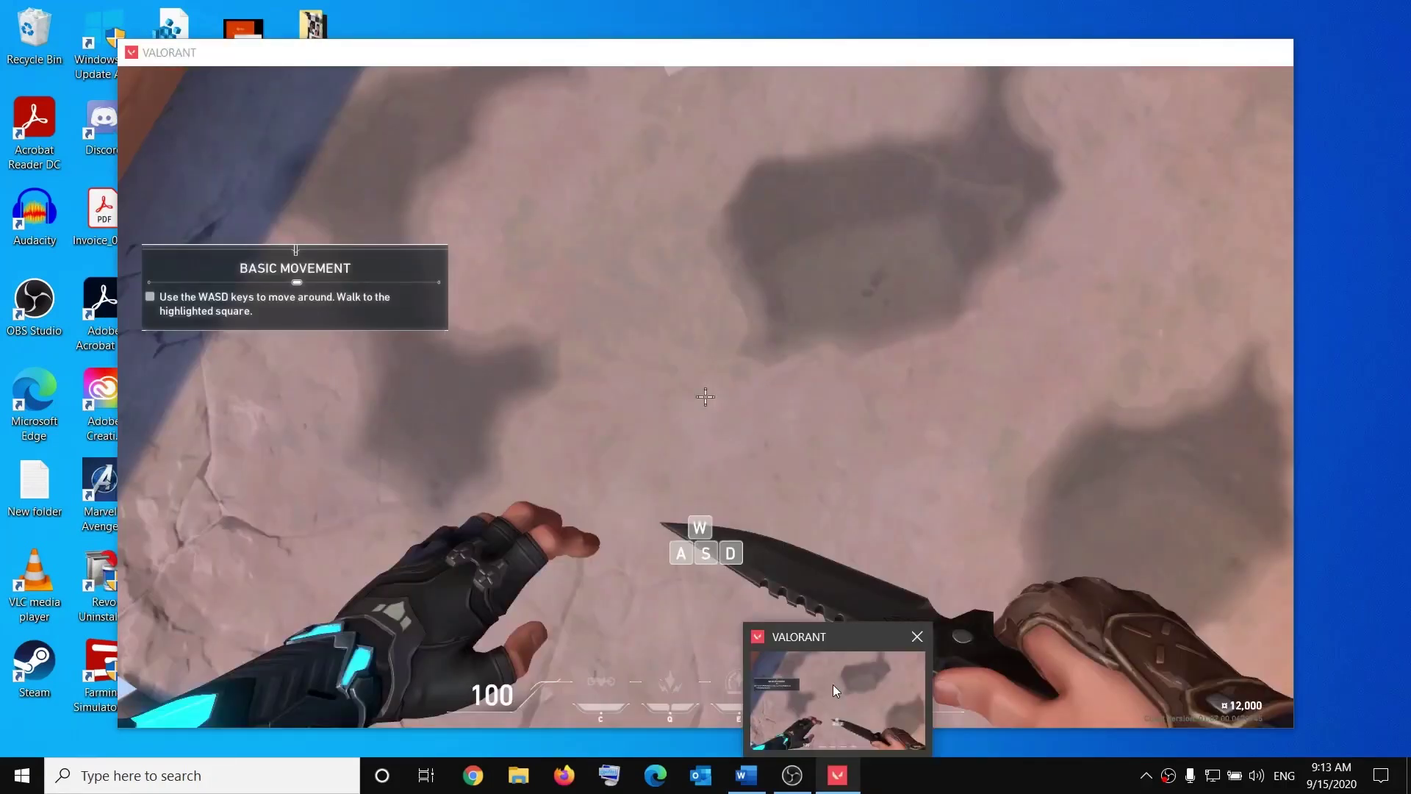
left_click(844, 683)
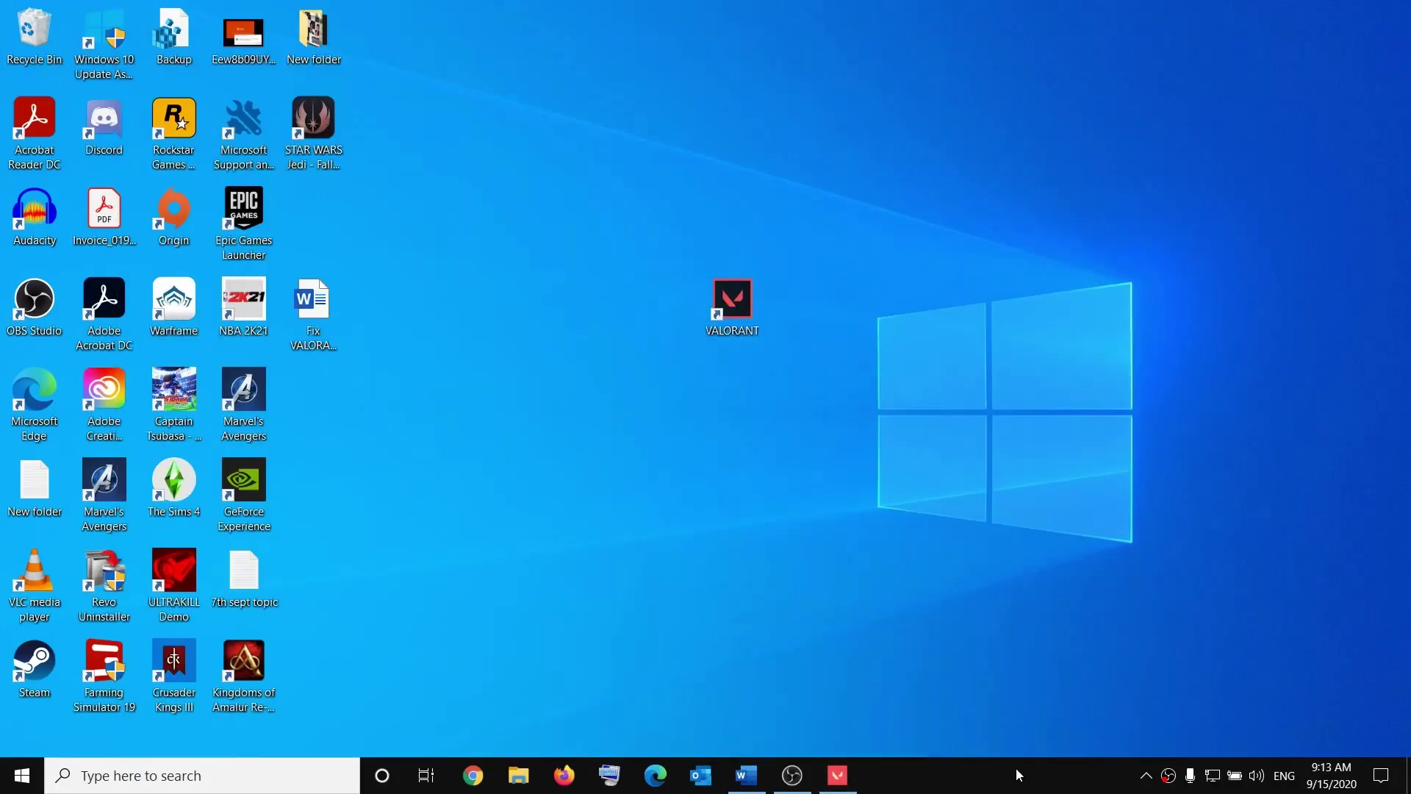
Open Task Manager and go from the VALORANT app to its VALORANT-Win64-Shipping.exe details entry.
right_click(1026, 779)
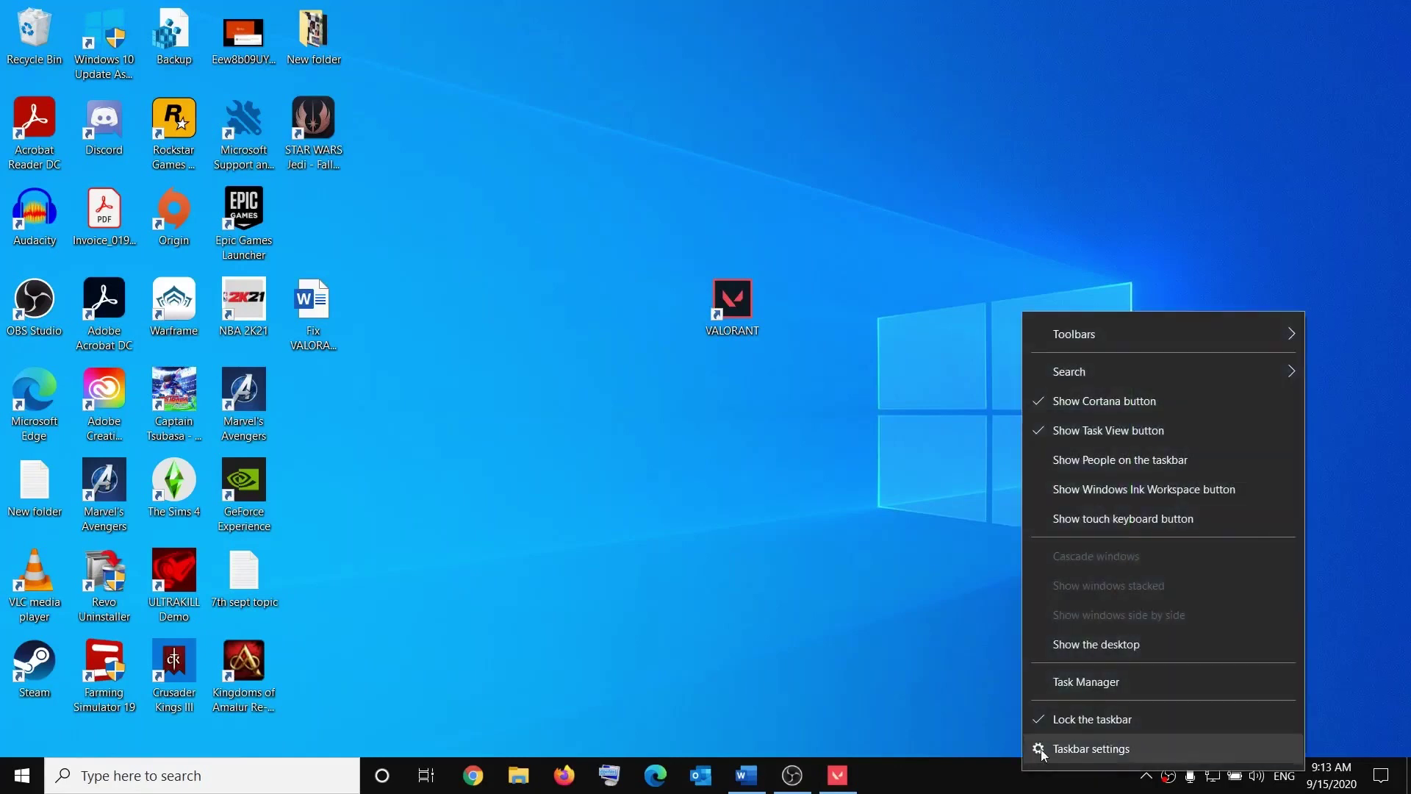
left_click(1110, 690)
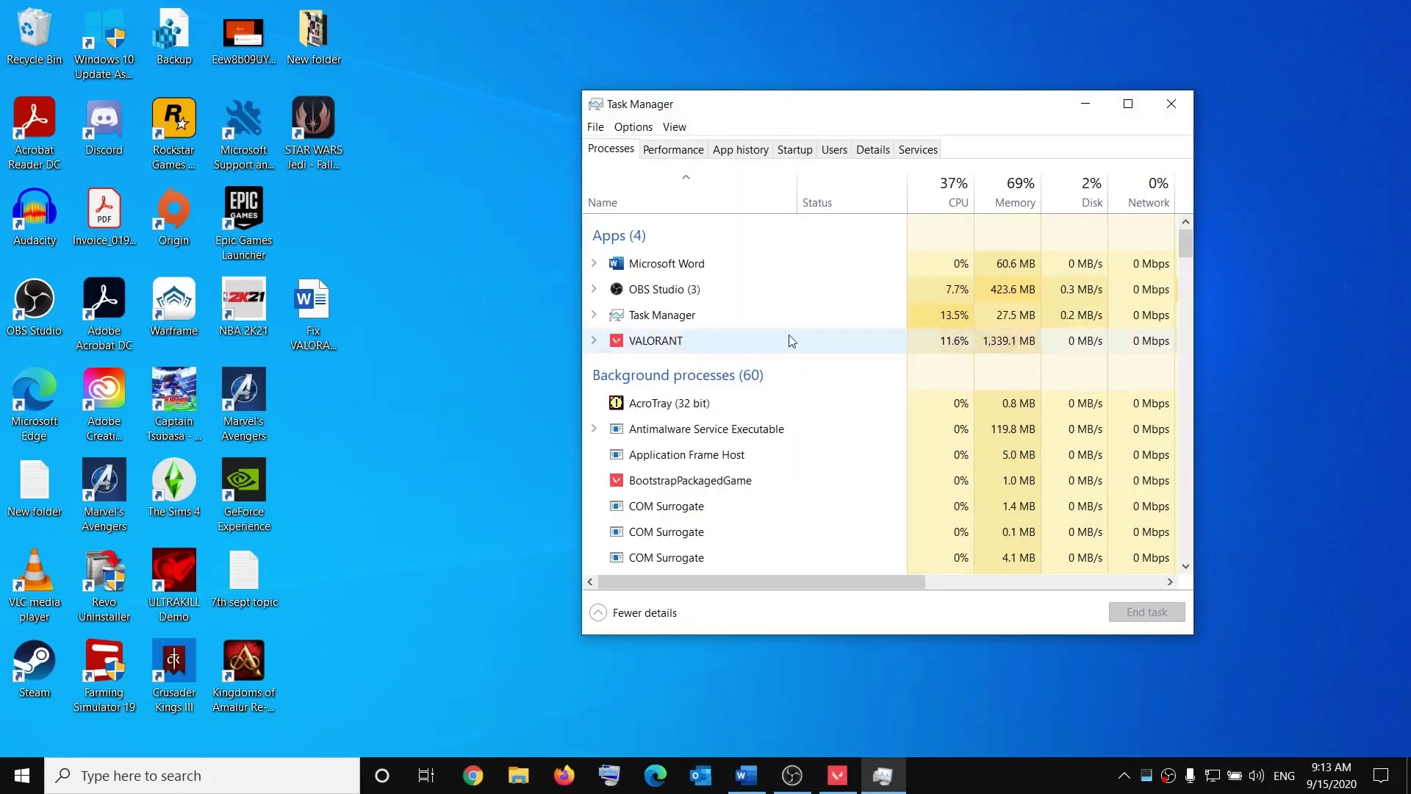
left_click(670, 344)
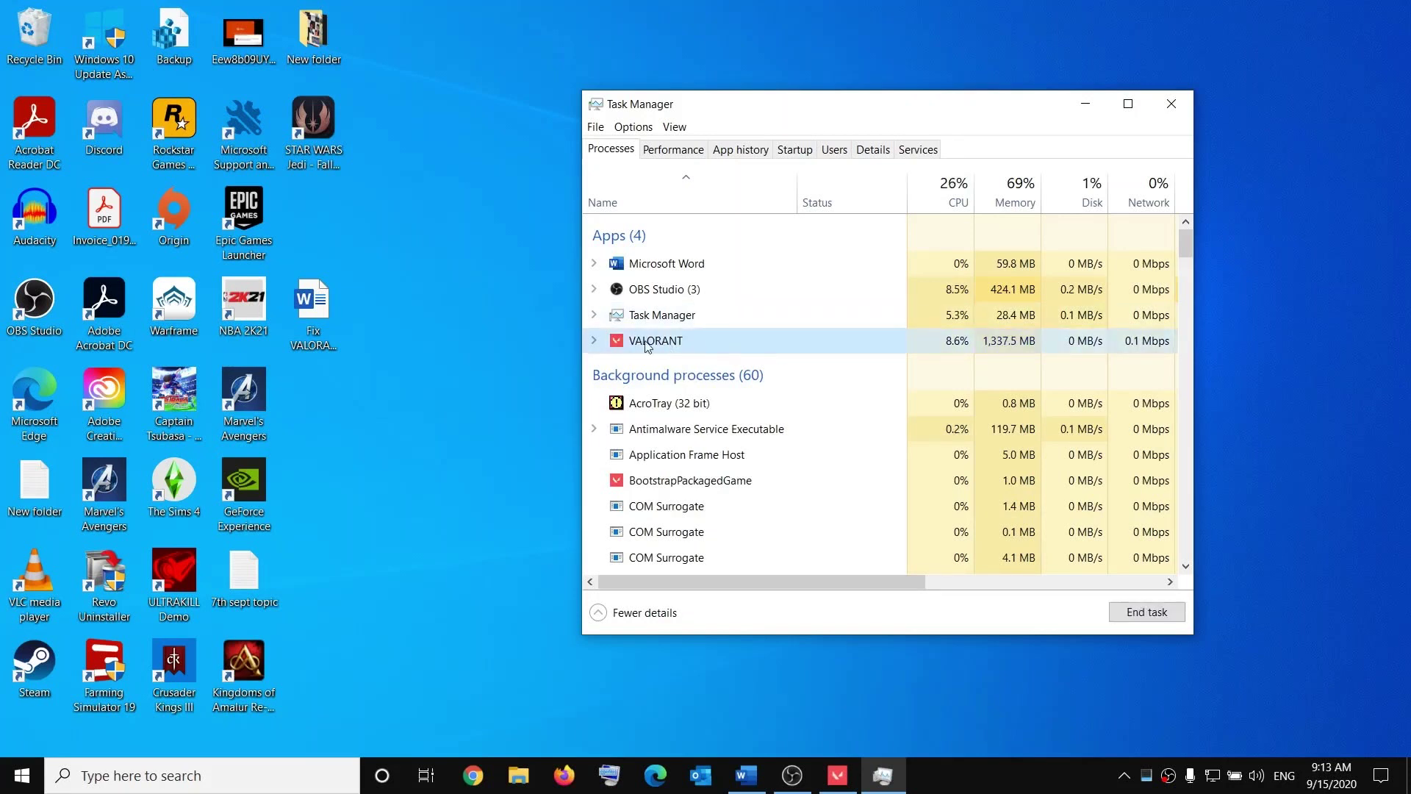
right_click(684, 343)
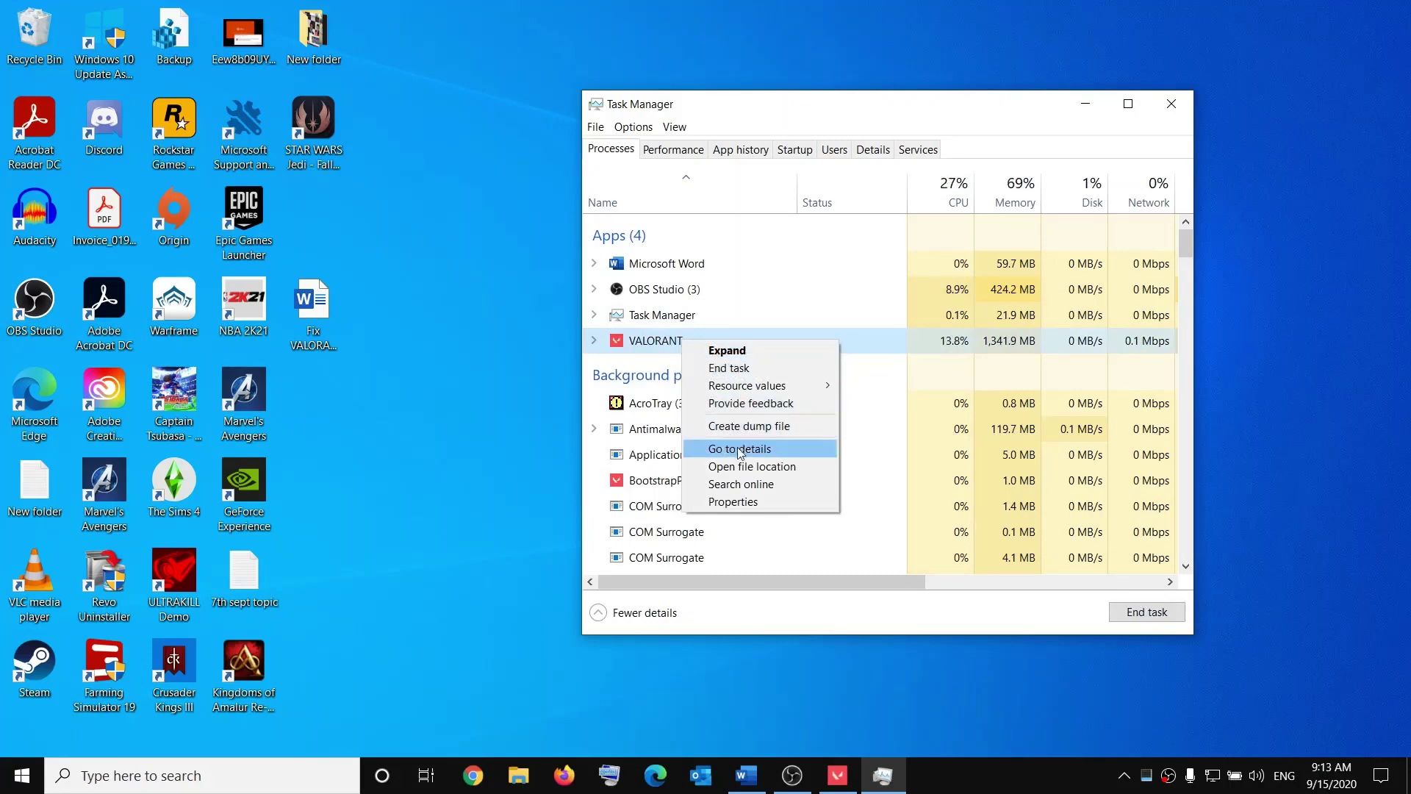
left_click(768, 449)
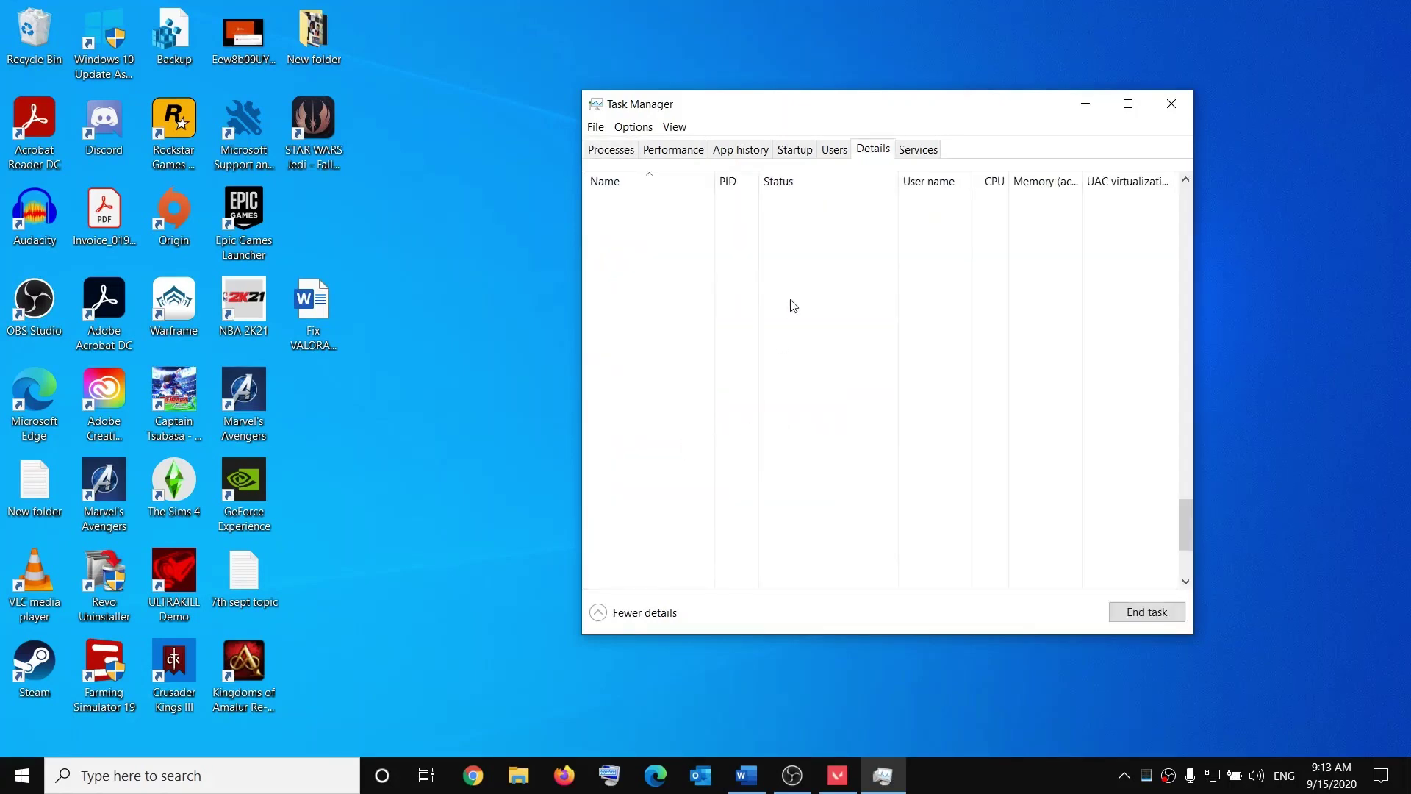
scroll(784, 455, "down", 4)
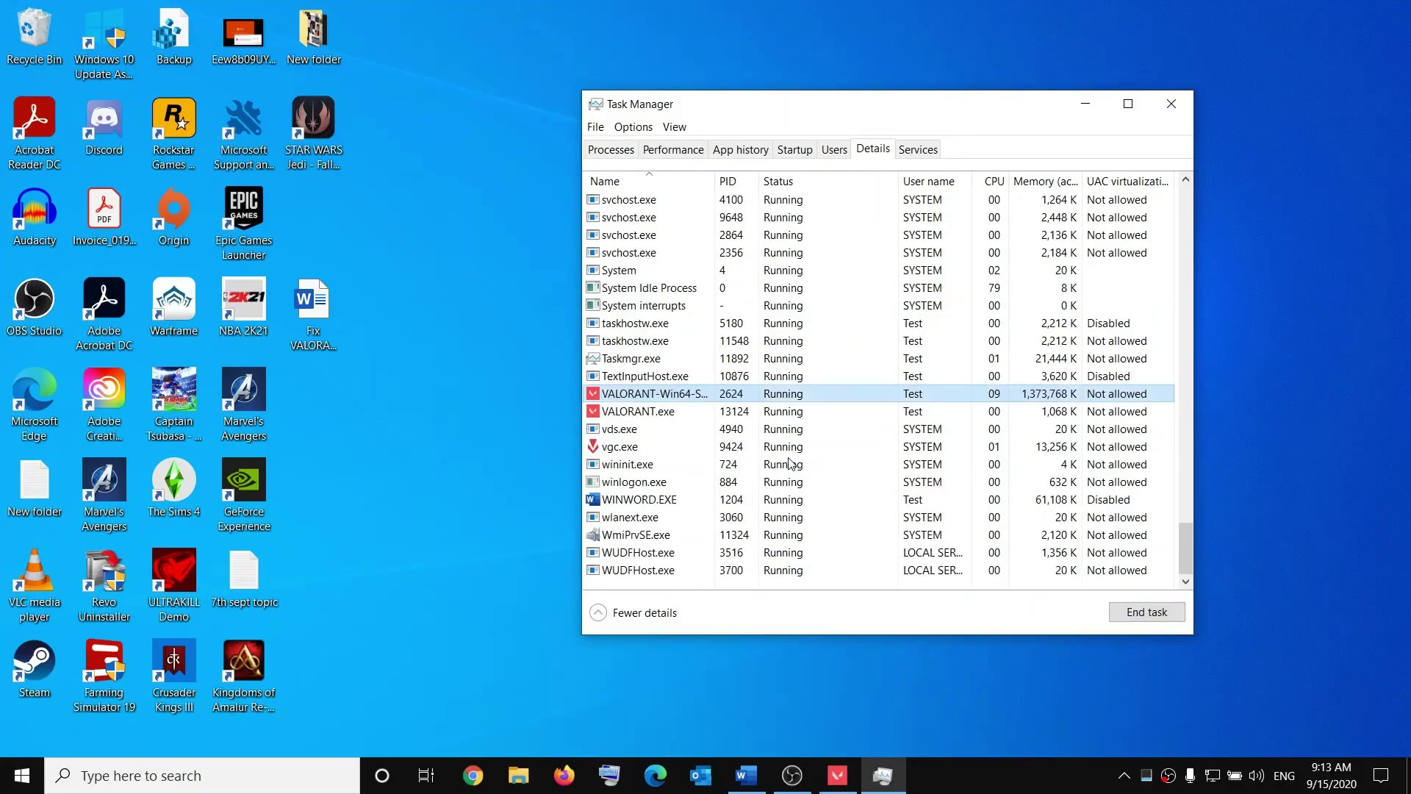
left_click_drag(715, 181, 808, 180)
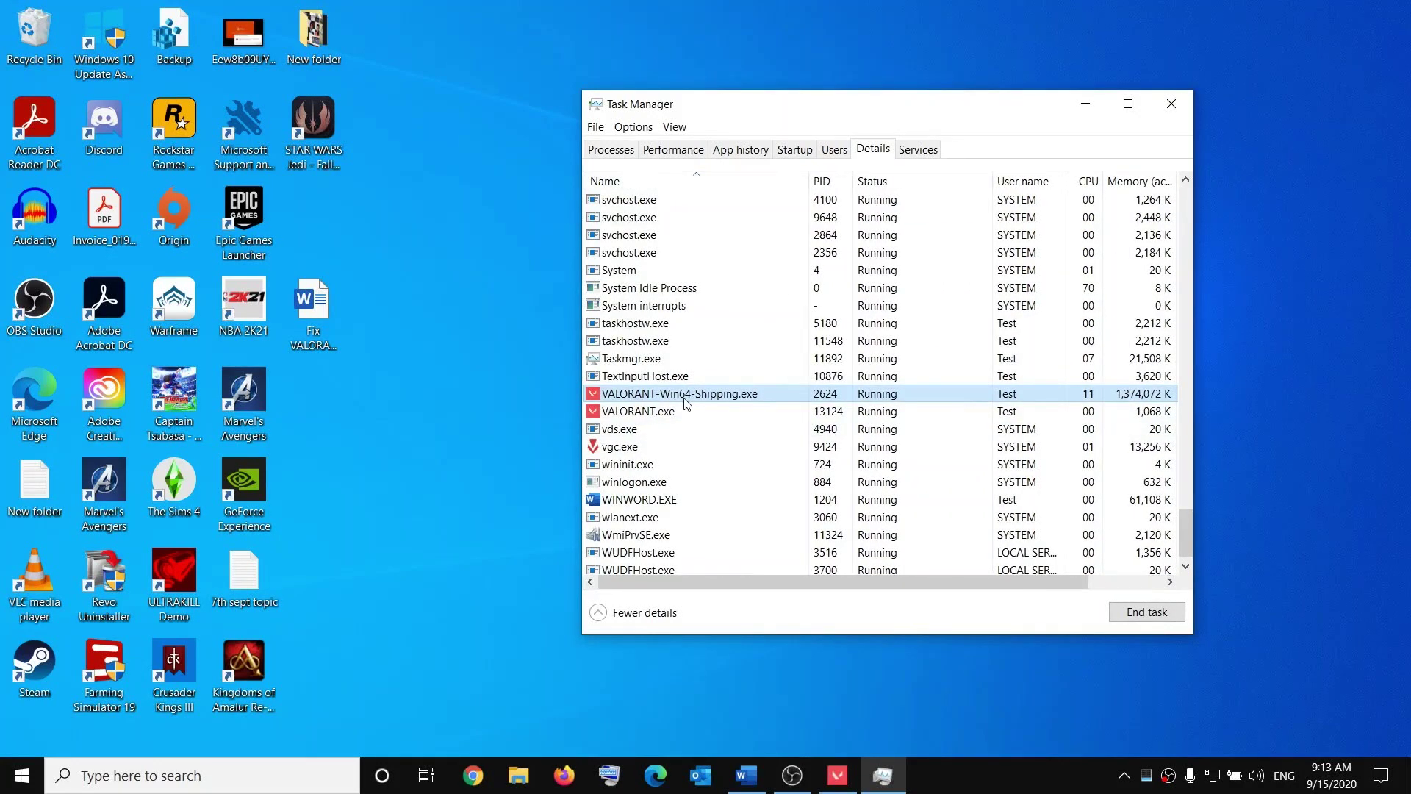
Set VALORANT-Win64-Shipping.exe priority to High, confirm the change, and close Task Manager.
right_click(726, 401)
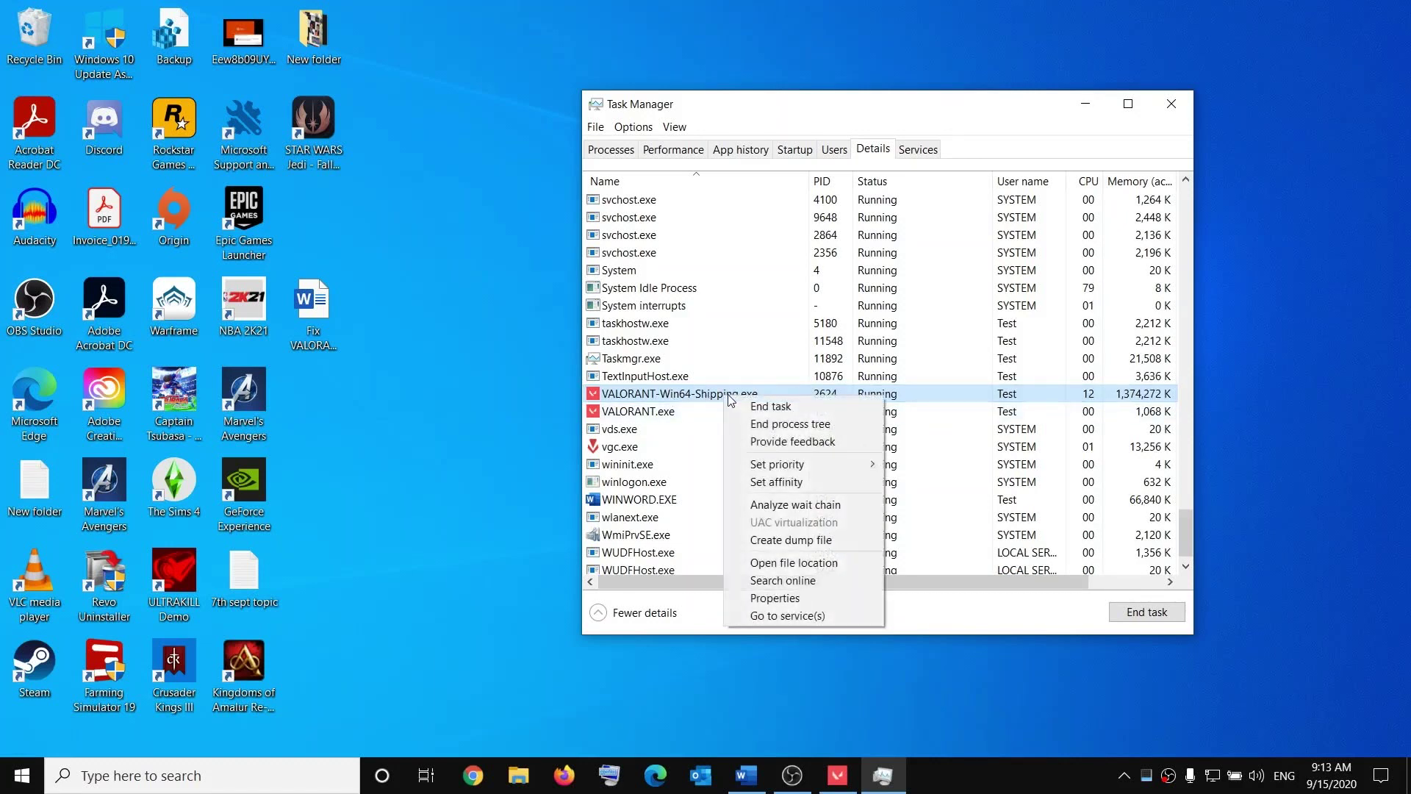
mouse_move(786, 464)
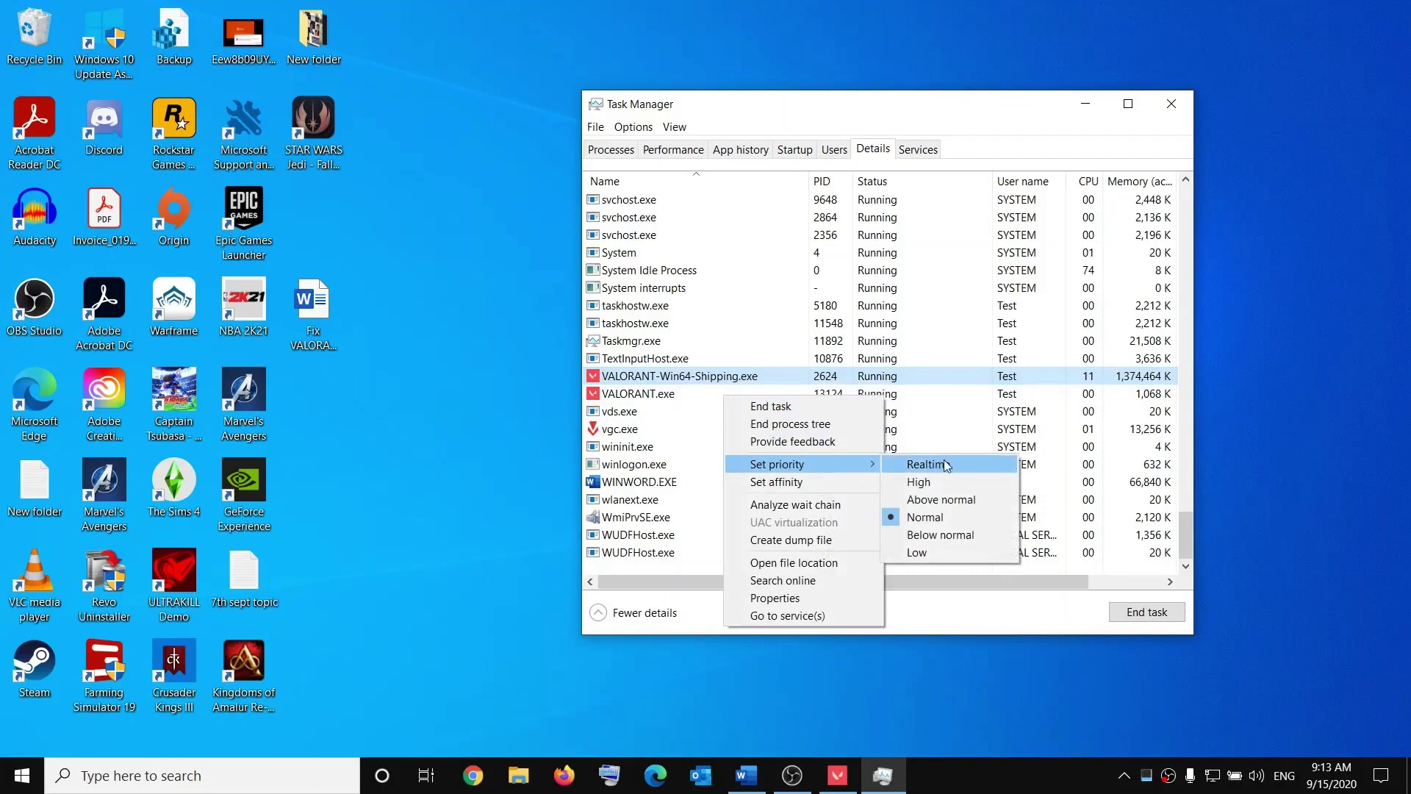
left_click(936, 488)
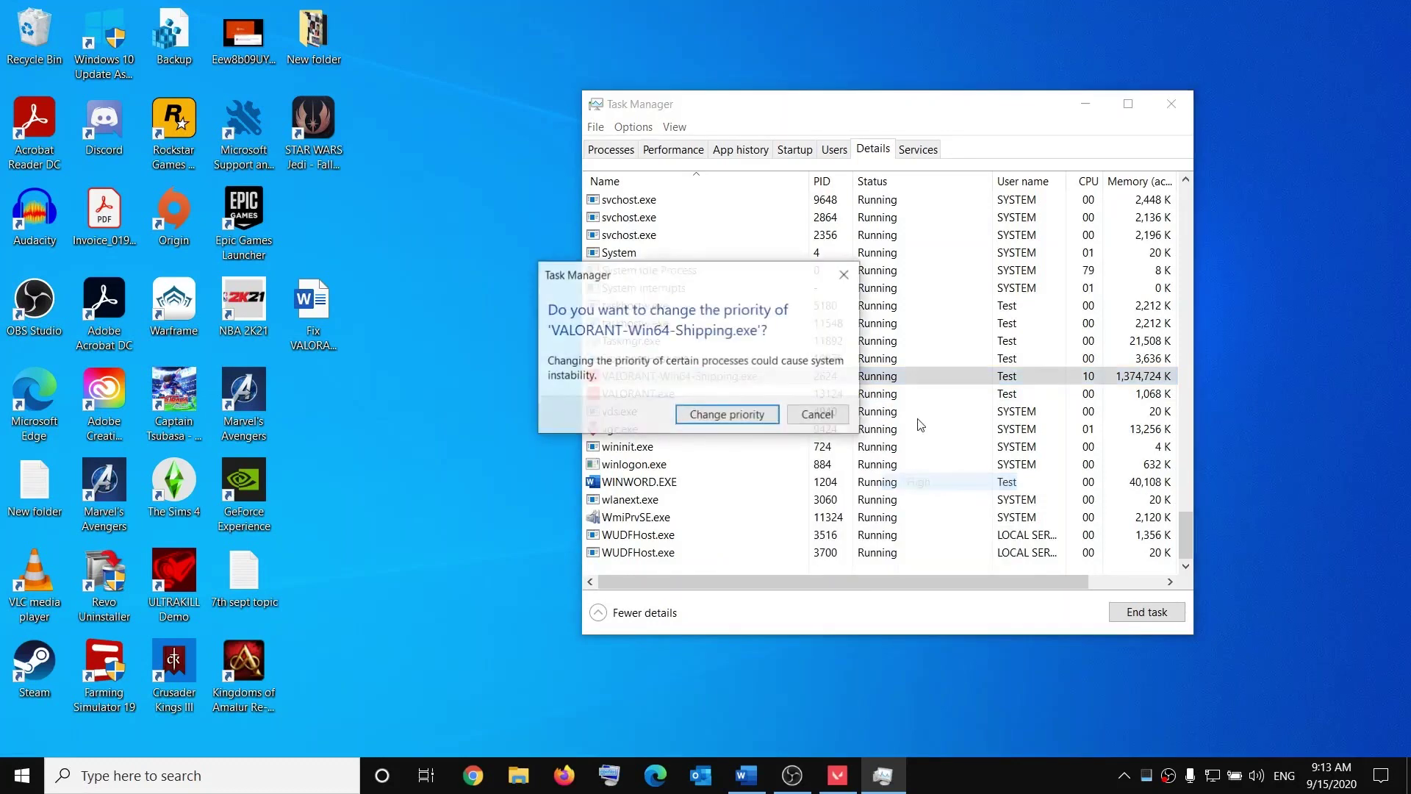
left_click(720, 417)
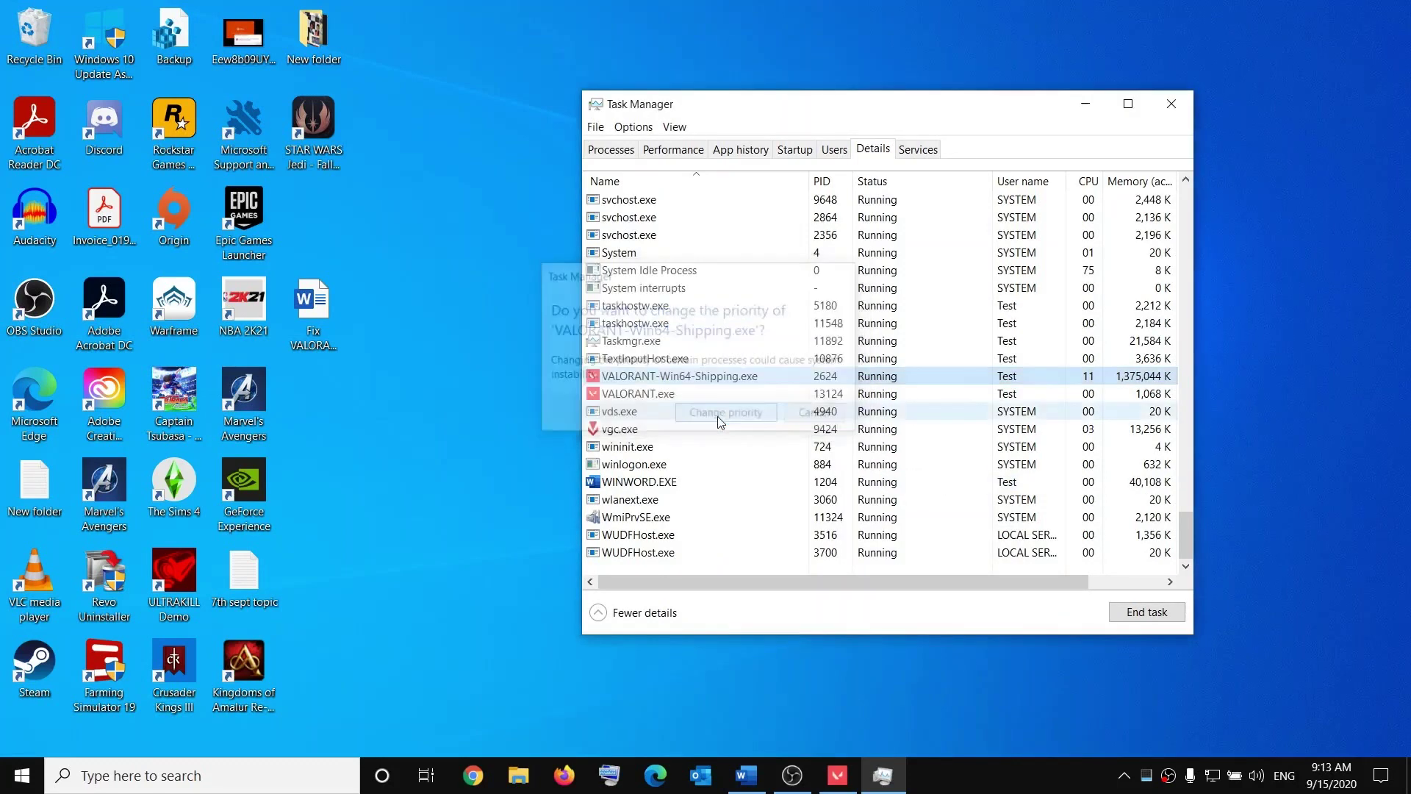
left_click(1171, 103)
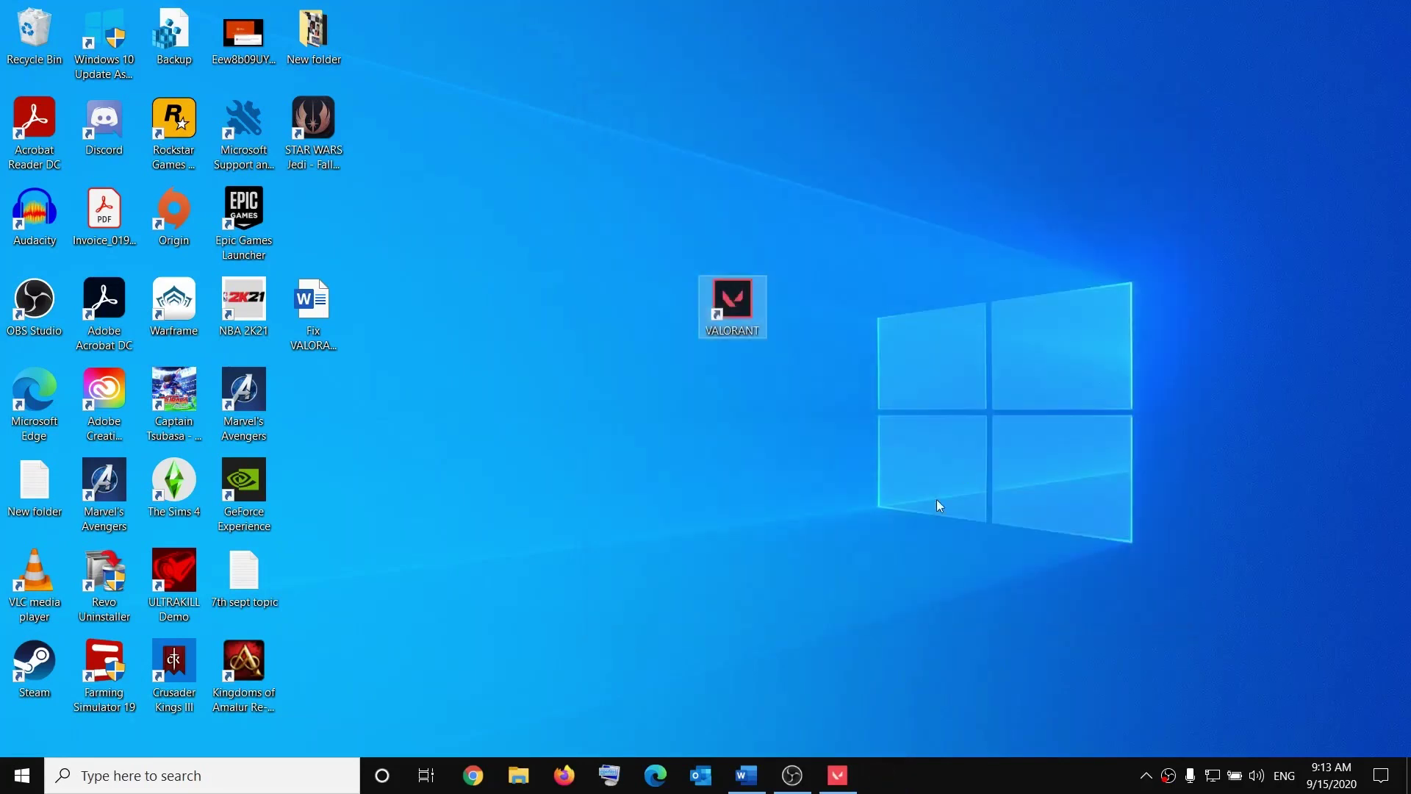
Highlight the Step 10 uninstall and reinstall instruction, then open the Apps list in Settings.
left_click(746, 775)
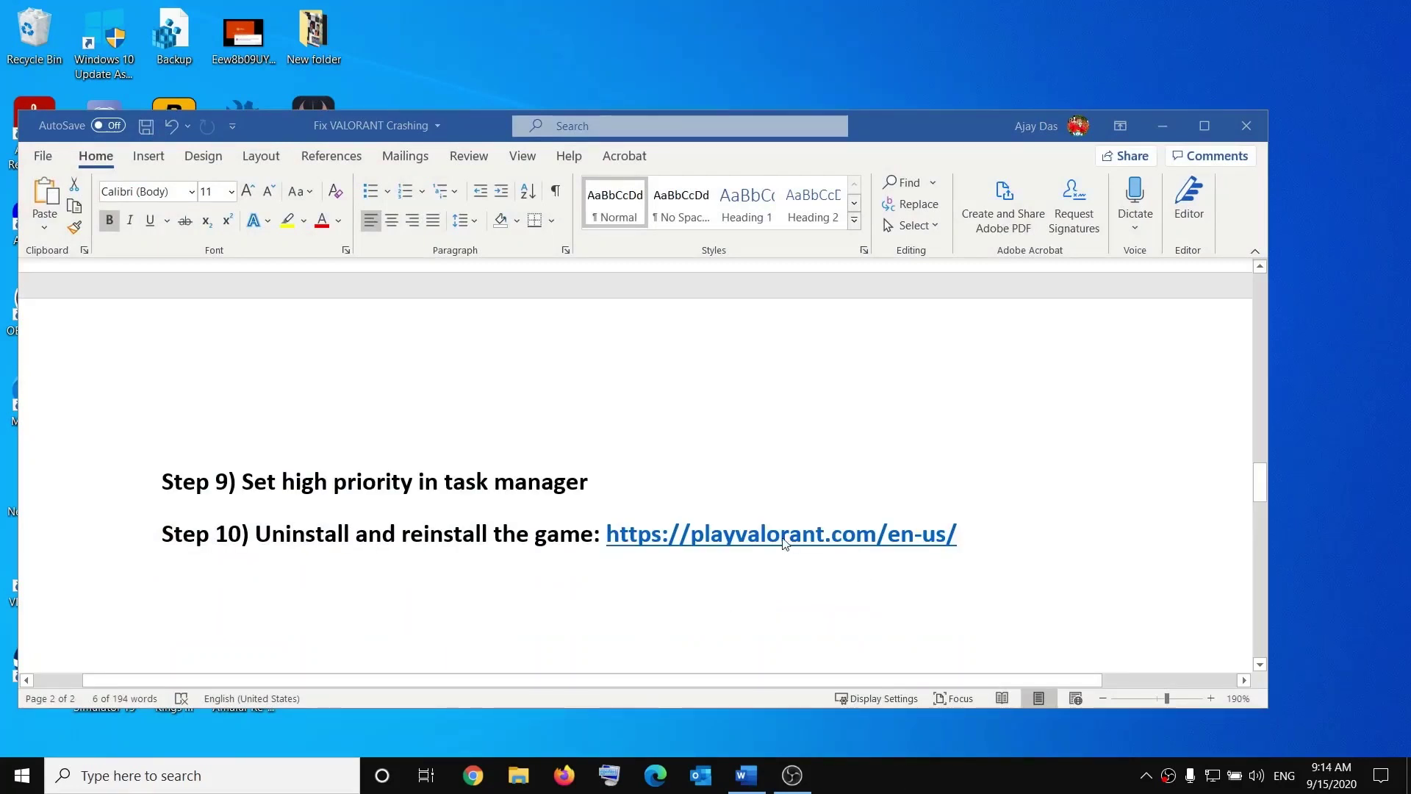
left_click_drag(274, 532, 577, 544)
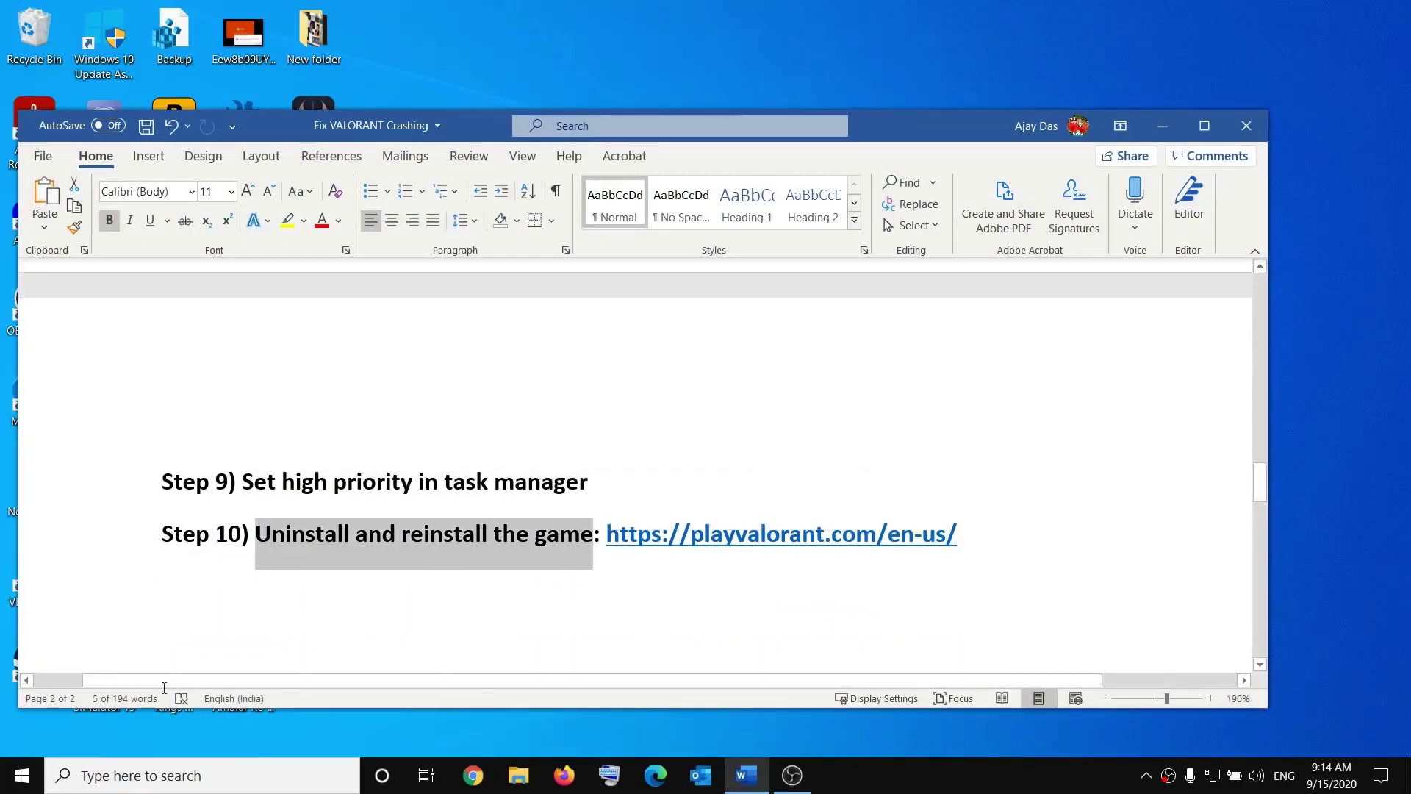
left_click(22, 776)
left_click(69, 692)
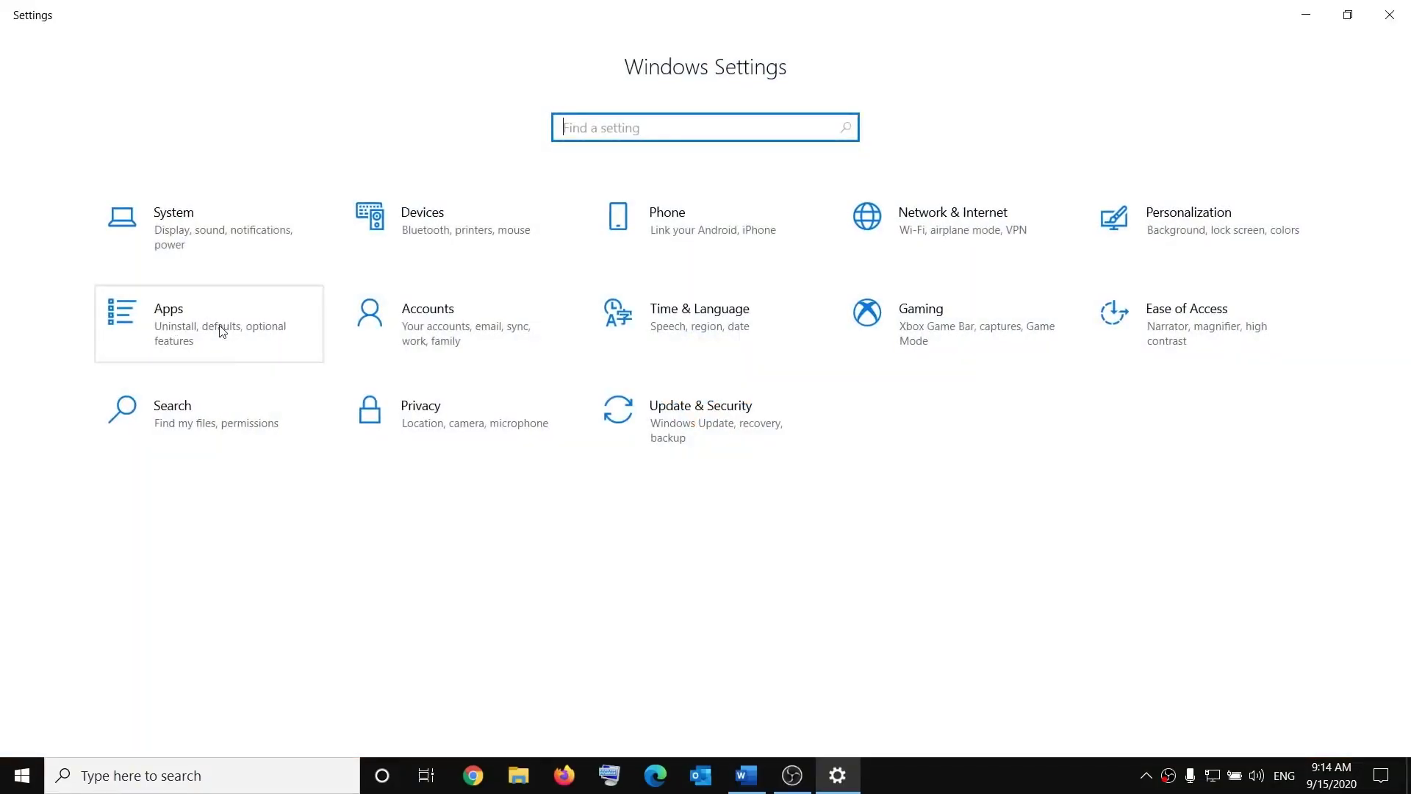
left_click(222, 330)
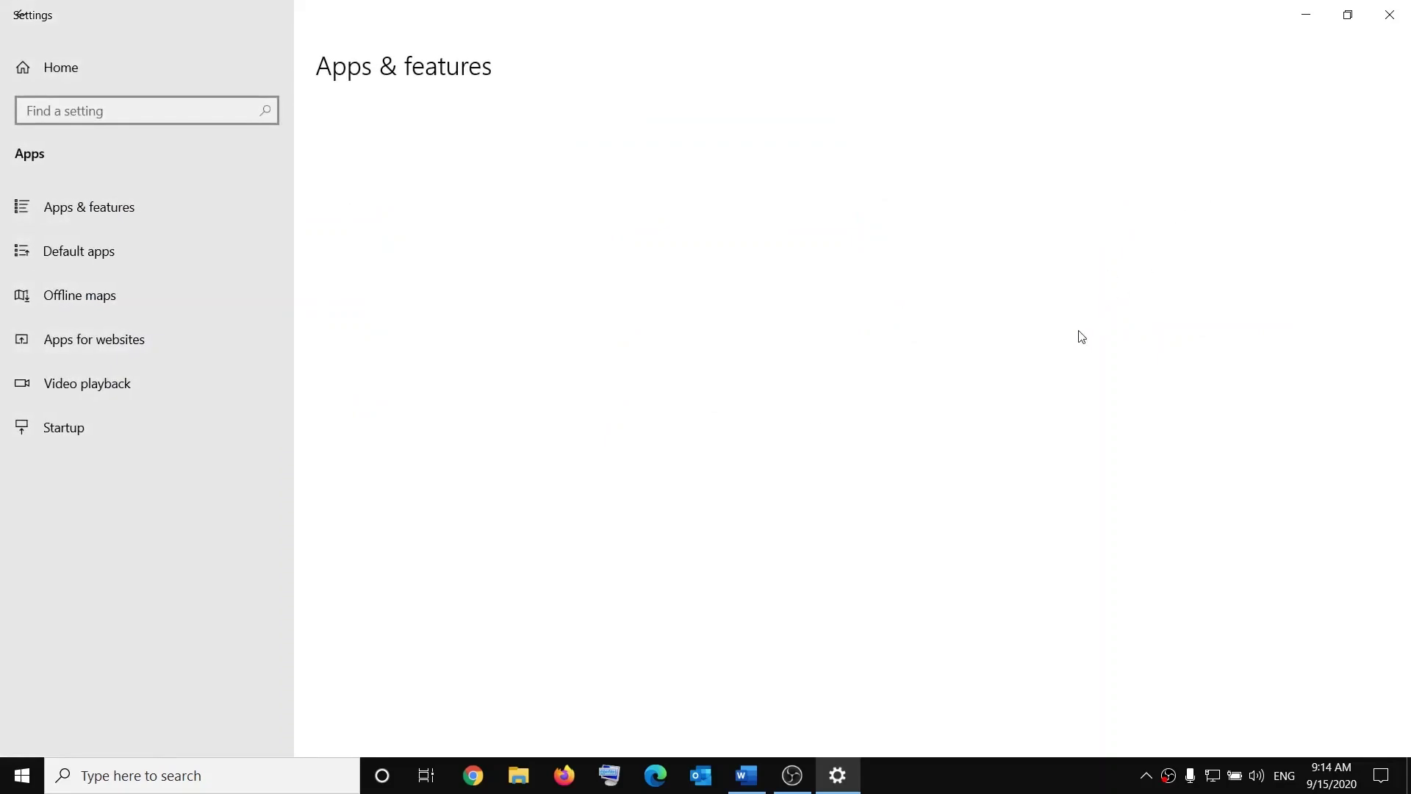
Find VALORANT in Apps & features, choose Uninstall, and minimize Settings.
scroll(1071, 372, "down", 10)
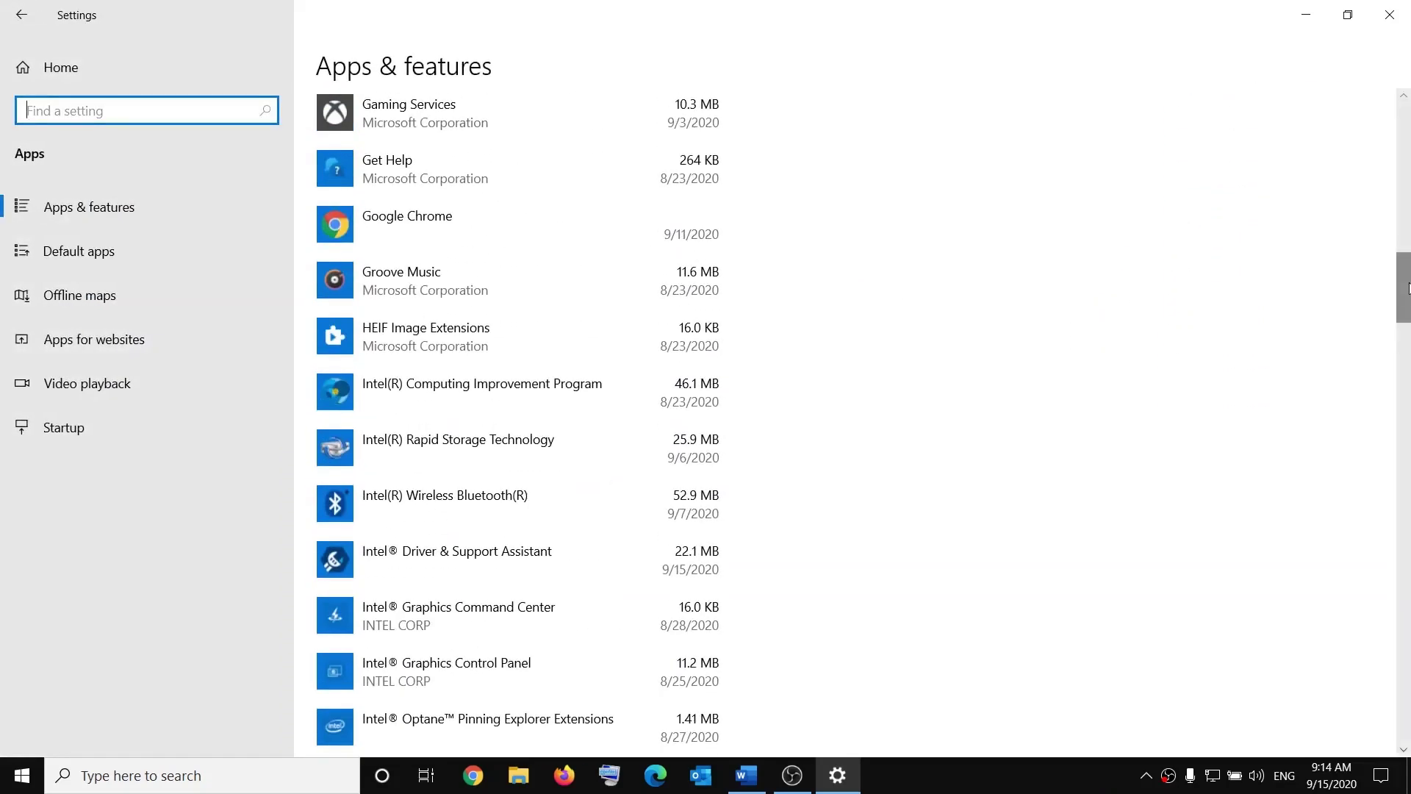
left_click(1405, 424)
scroll(1408, 425, "down", 20)
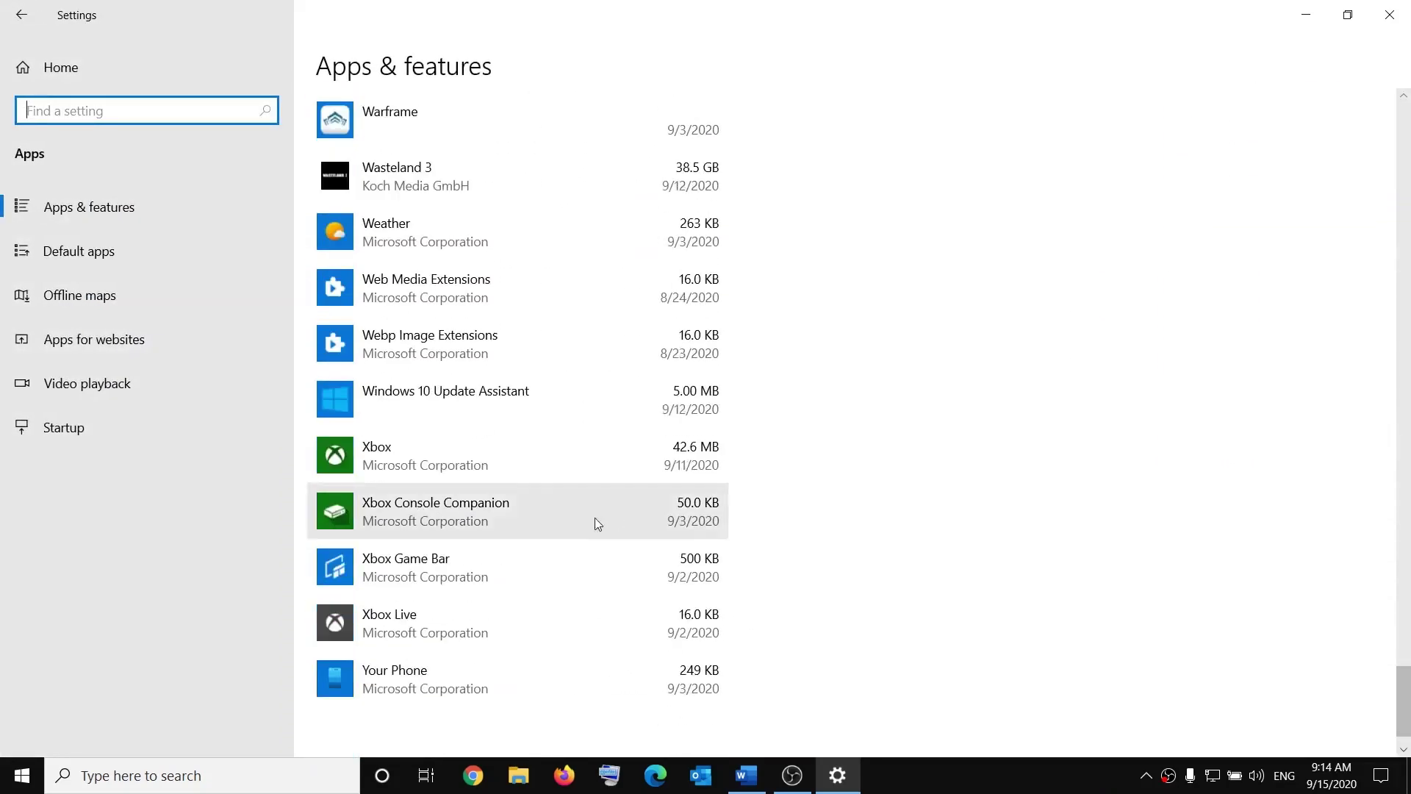
scroll(594, 517, "up", 5)
left_click(443, 402)
scroll(442, 402, "down", 2)
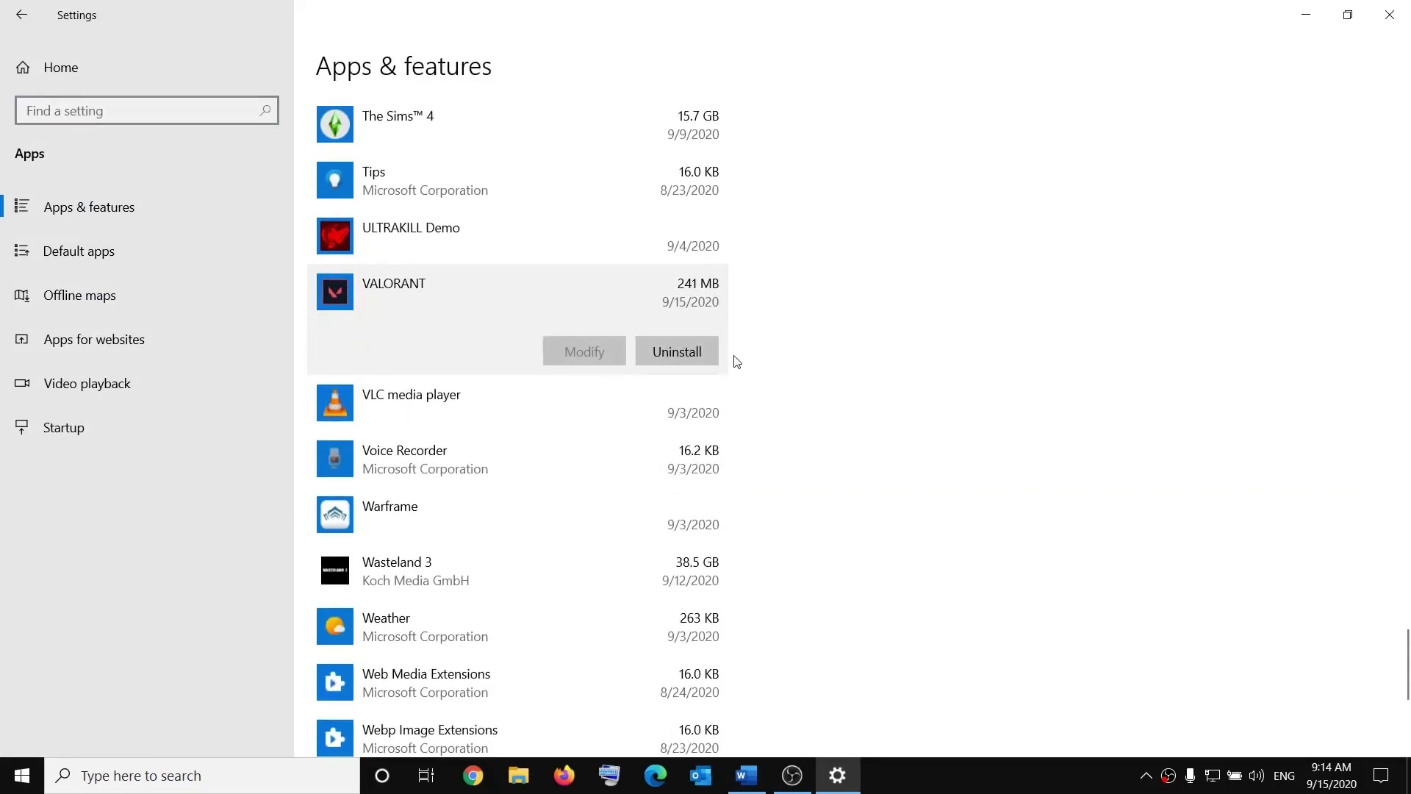
left_click(684, 358)
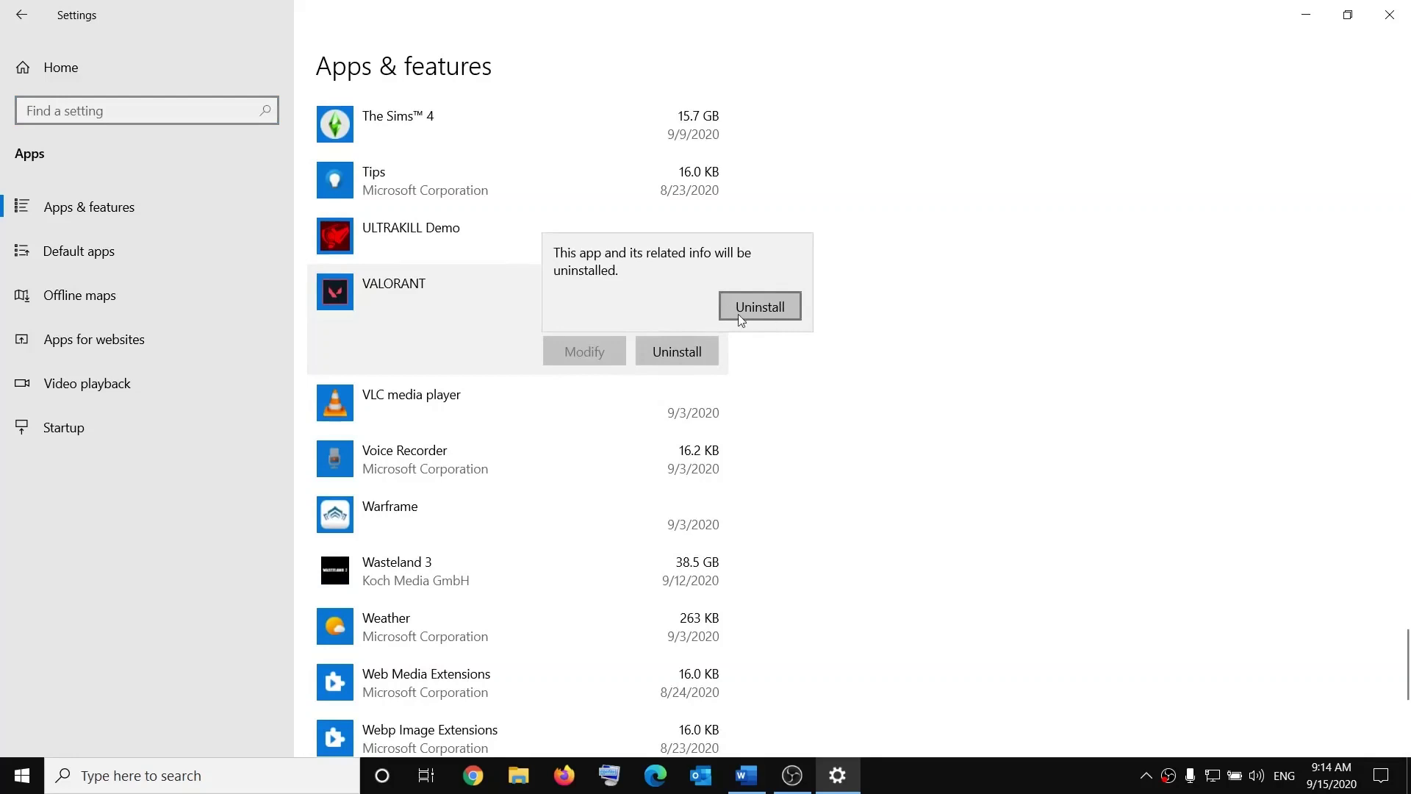
left_click(1295, 6)
Follow the Step 10 link to load playvalorant.com/en-us/ in Chrome, then minimize it and scroll Word to the top.
left_click_drag(992, 536, 607, 534)
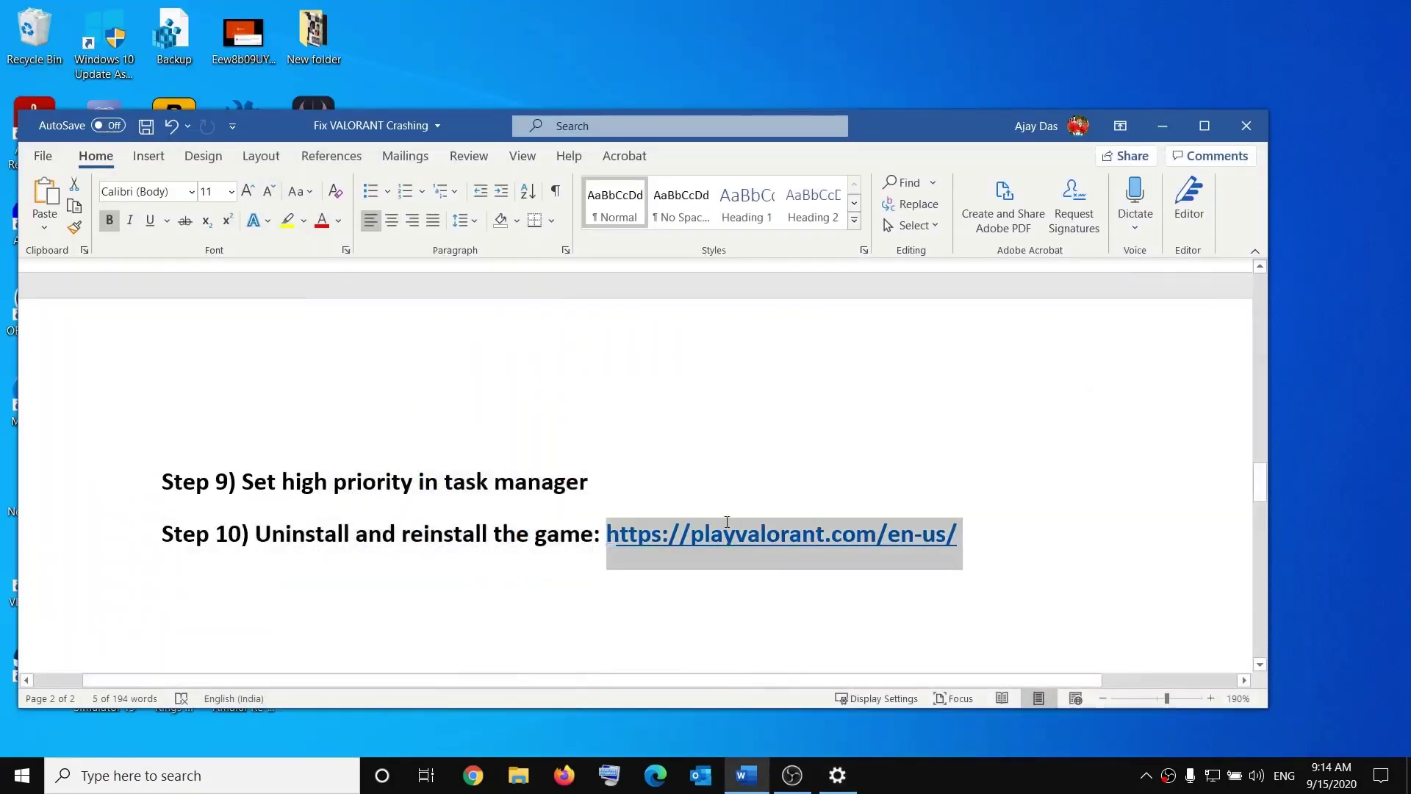
left_click(692, 532, "ctrl")
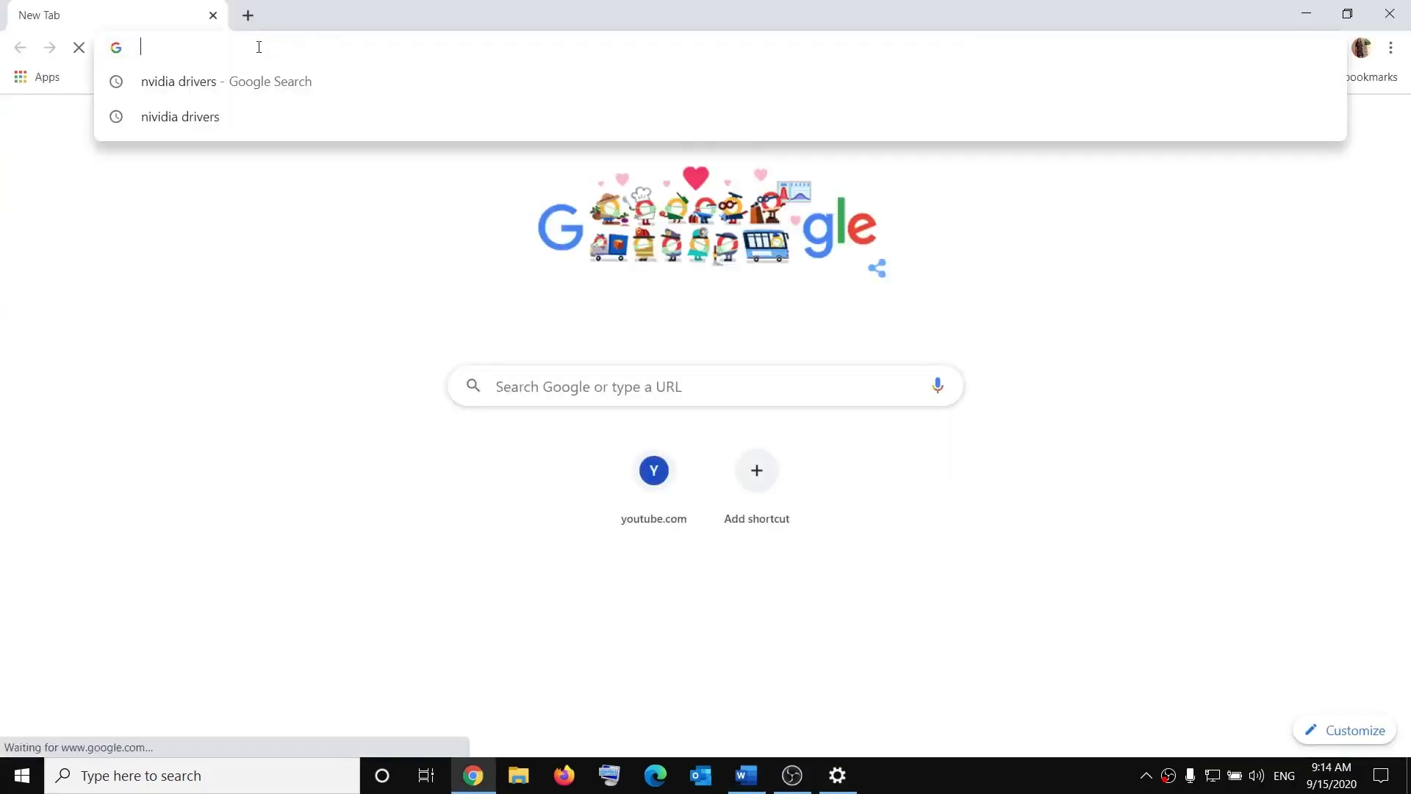
key("Return")
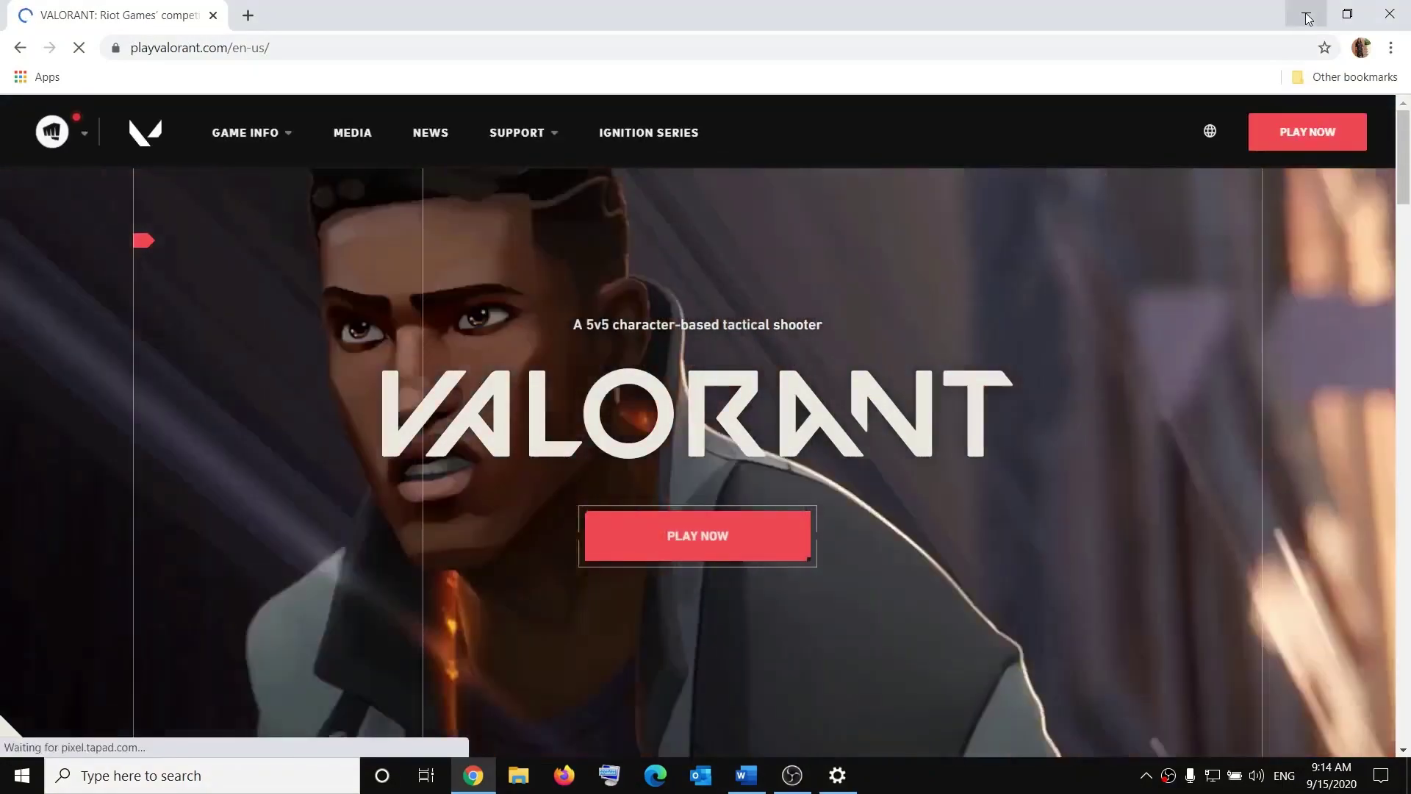
left_click(1306, 13)
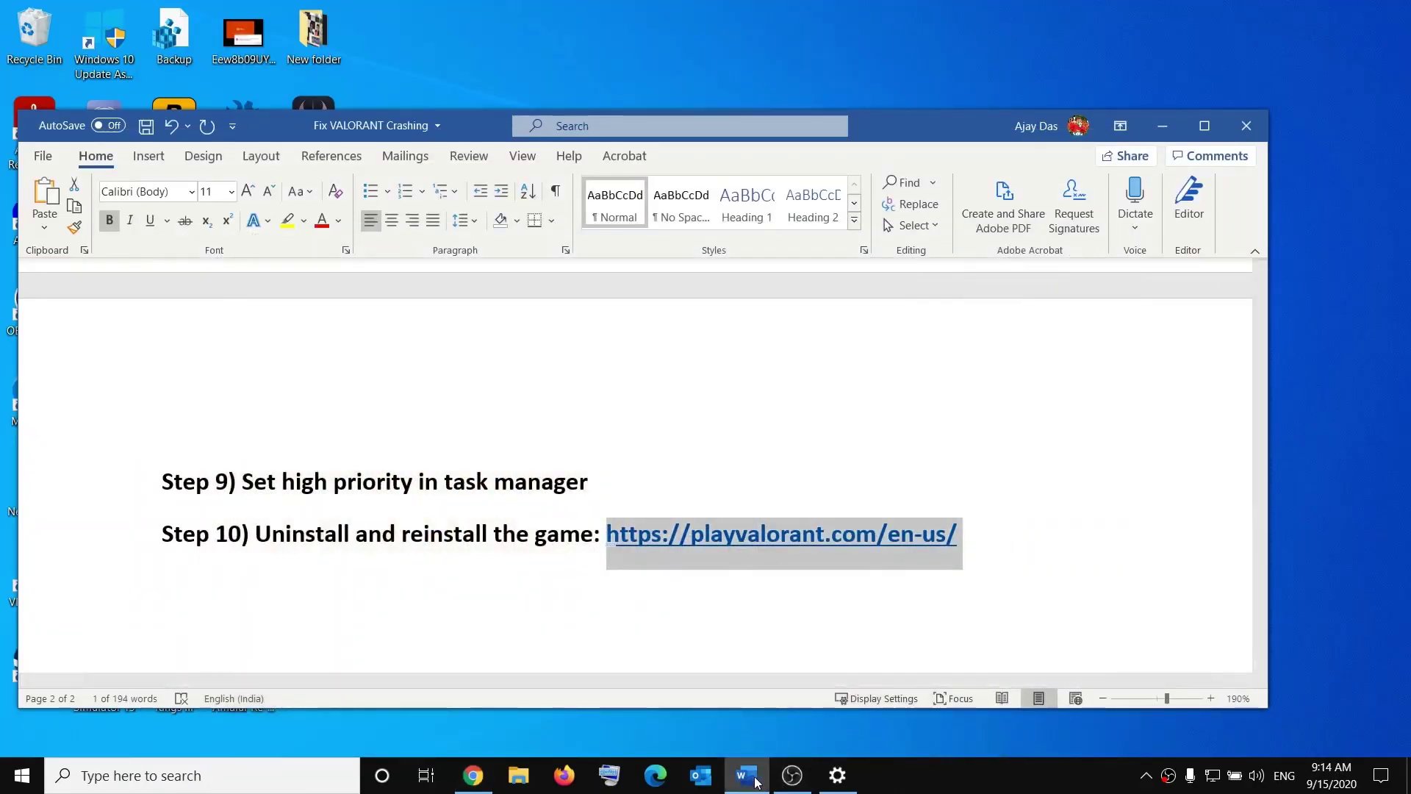
scroll(721, 548, "up", 15)
scroll(721, 548, "up", 10)
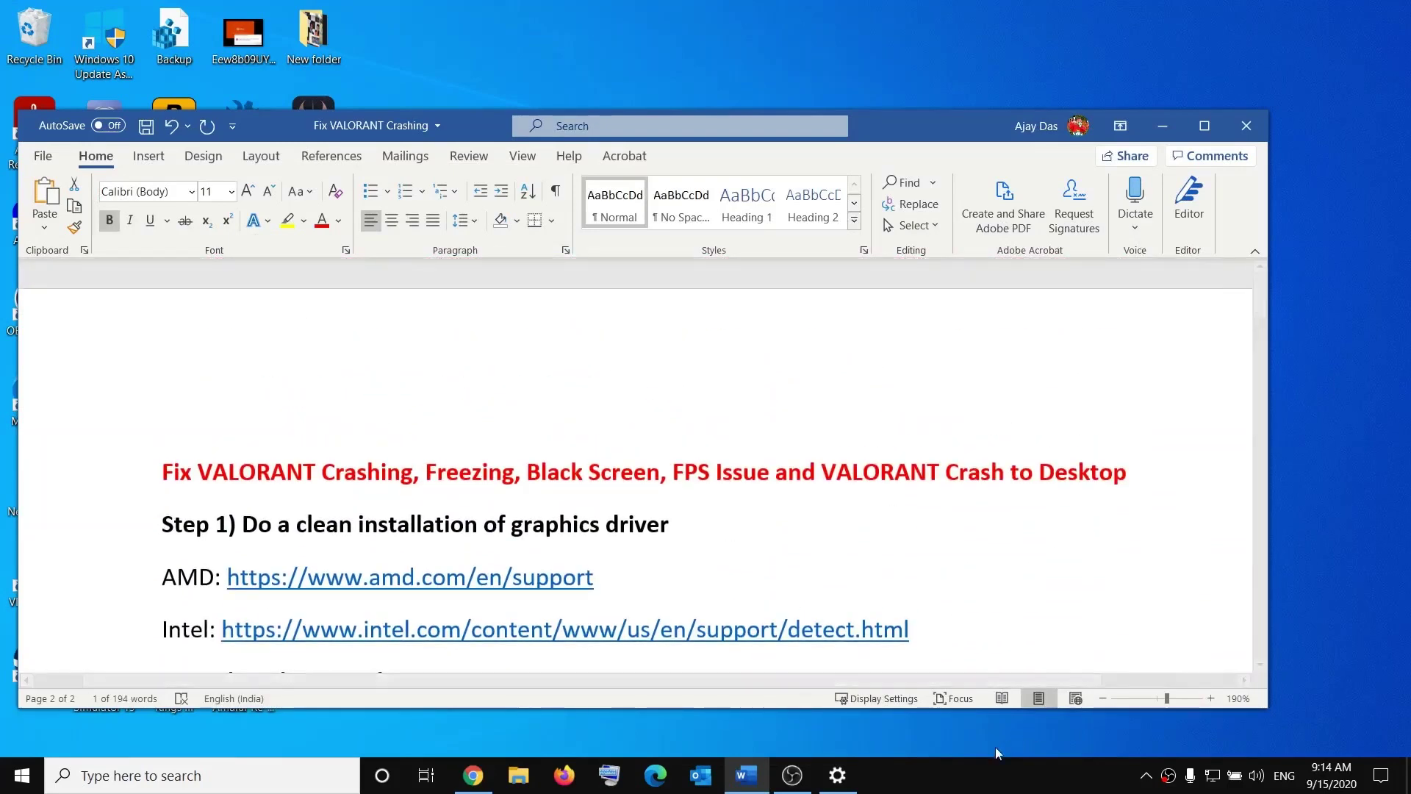